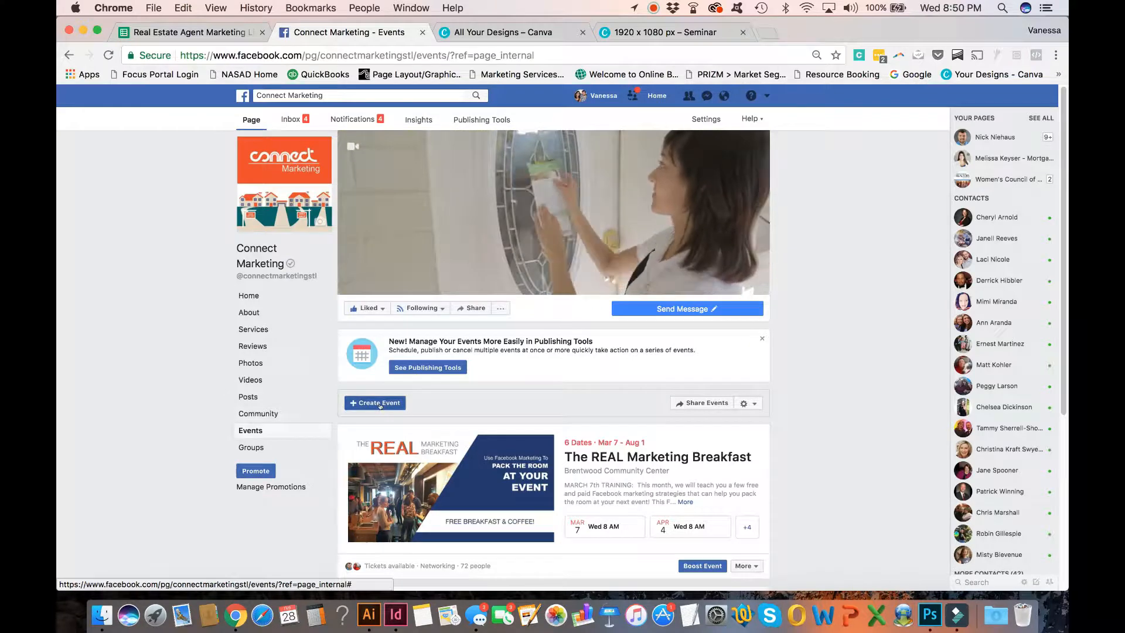
Open a new event form on the Facebook page, and start a blank Facebook Event Cover design in Canva
{"action": "left_click", "coordinate": [380, 402]}
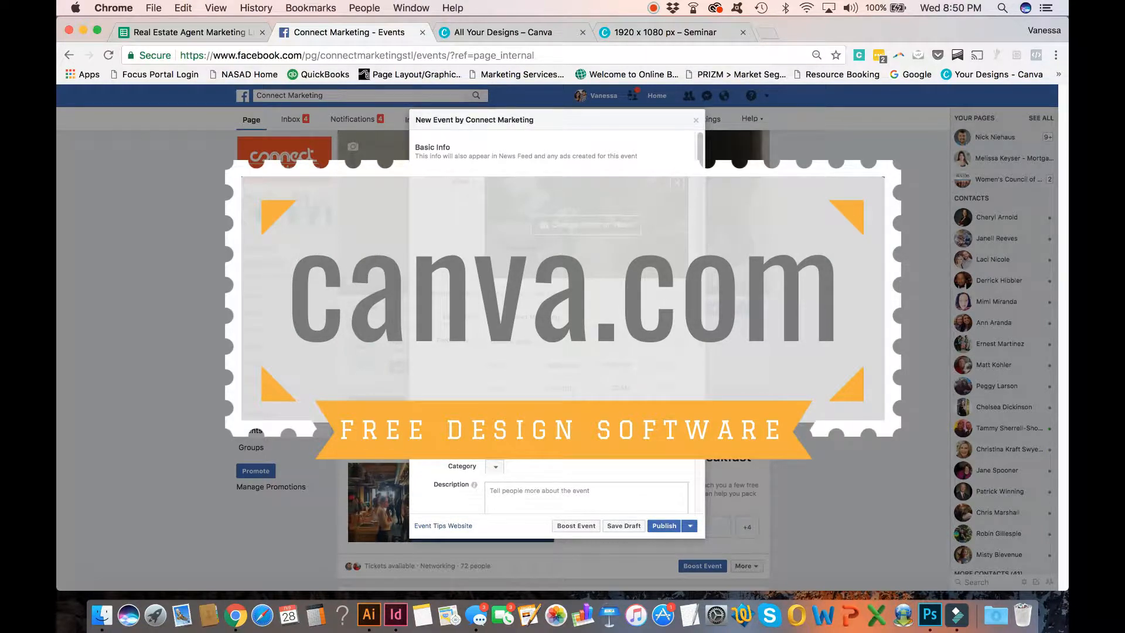
{"action": "left_click", "coordinate": [523, 33]}
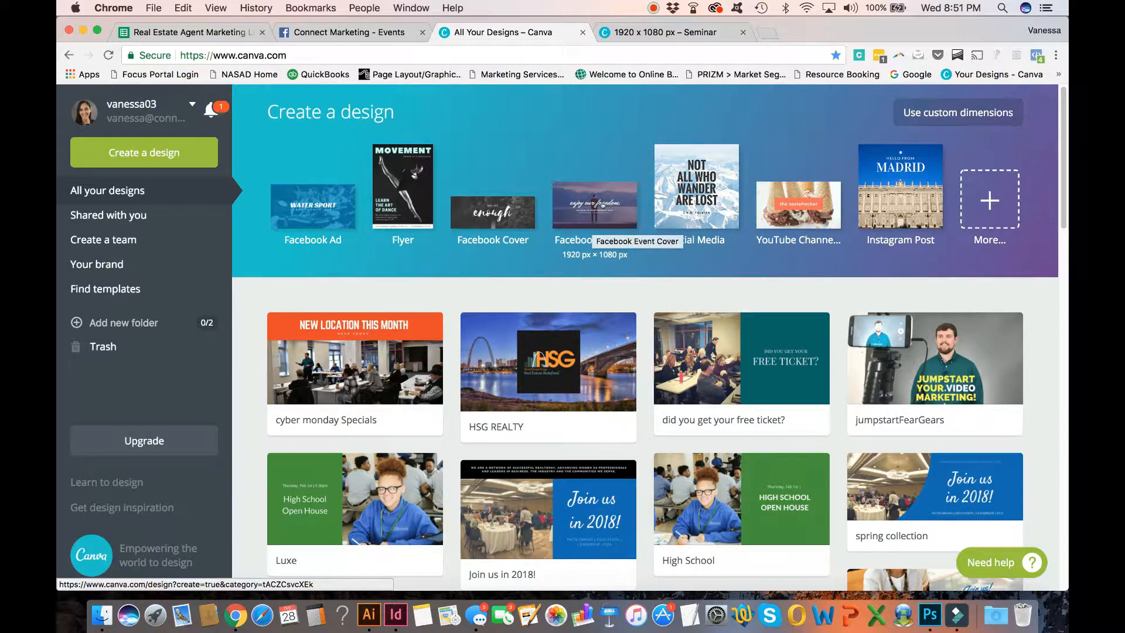
{"action": "left_click", "coordinate": [602, 205]}
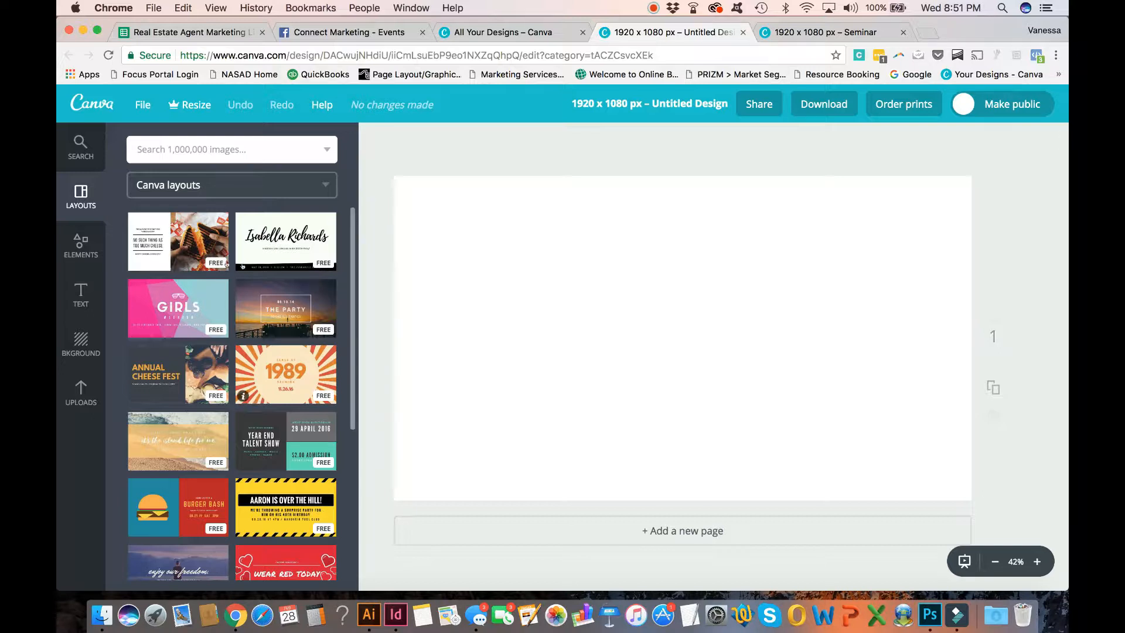
Browse the free layouts and apply the "Year End Talent Show" template to the blank page
{"action": "left_click", "coordinate": [189, 379]}
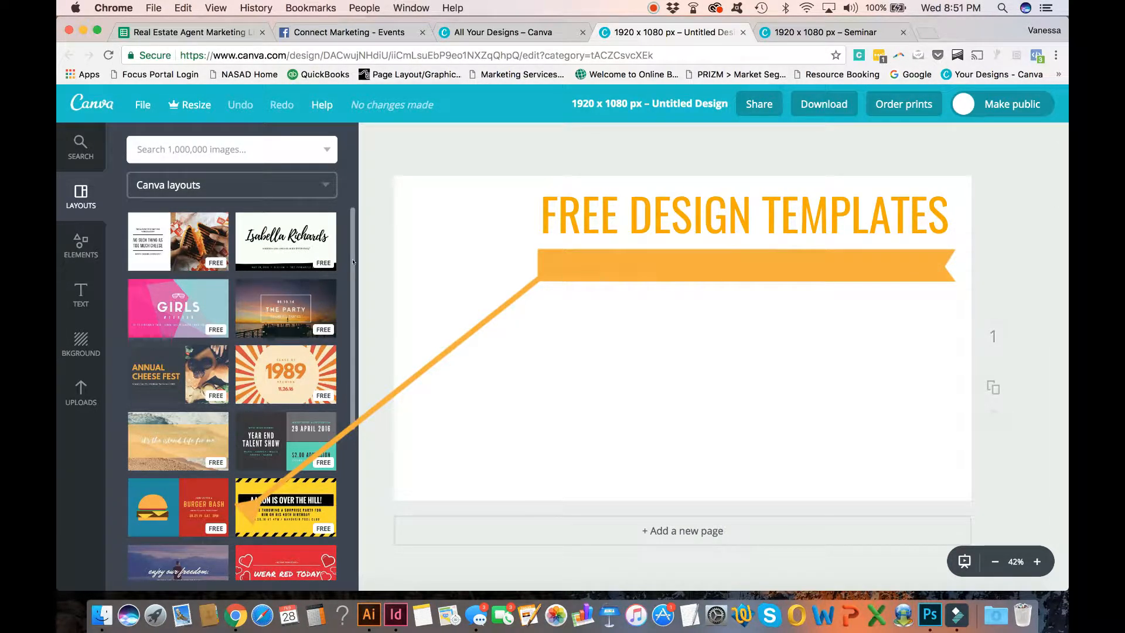
{"action": "scroll", "coordinate": [354, 289], "scroll_direction": "down", "scroll_amount": 1}
{"action": "scroll", "coordinate": [354, 289], "scroll_direction": "down", "scroll_amount": 10}
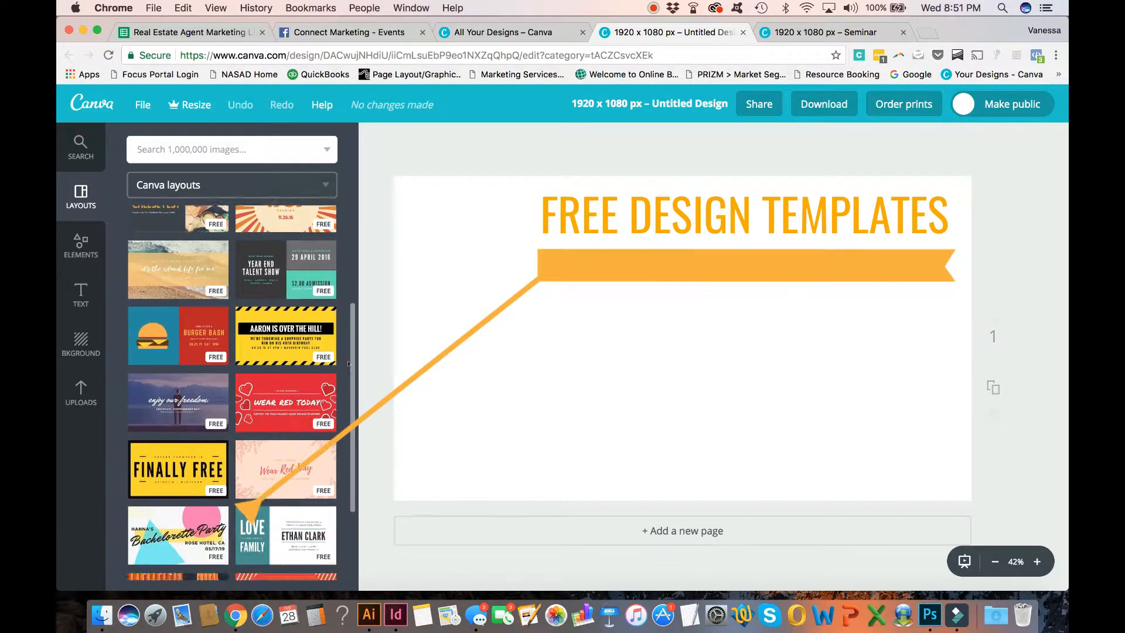
{"action": "left_click_drag", "start_coordinate": [351, 340], "coordinate": [349, 415]}
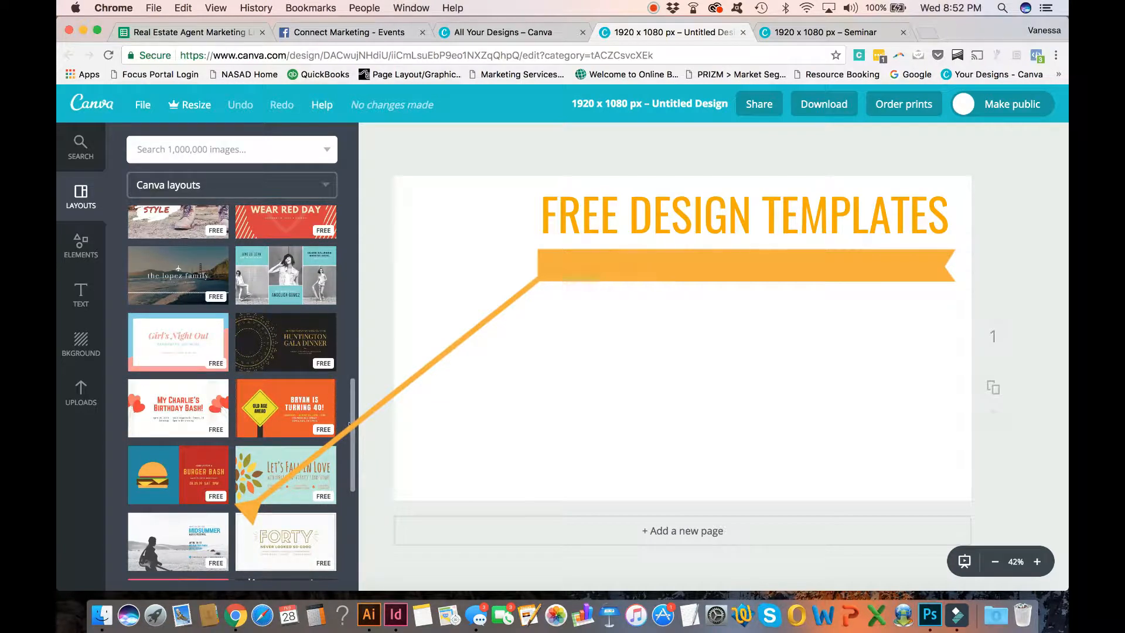
{"action": "left_click_drag", "start_coordinate": [351, 423], "coordinate": [358, 371]}
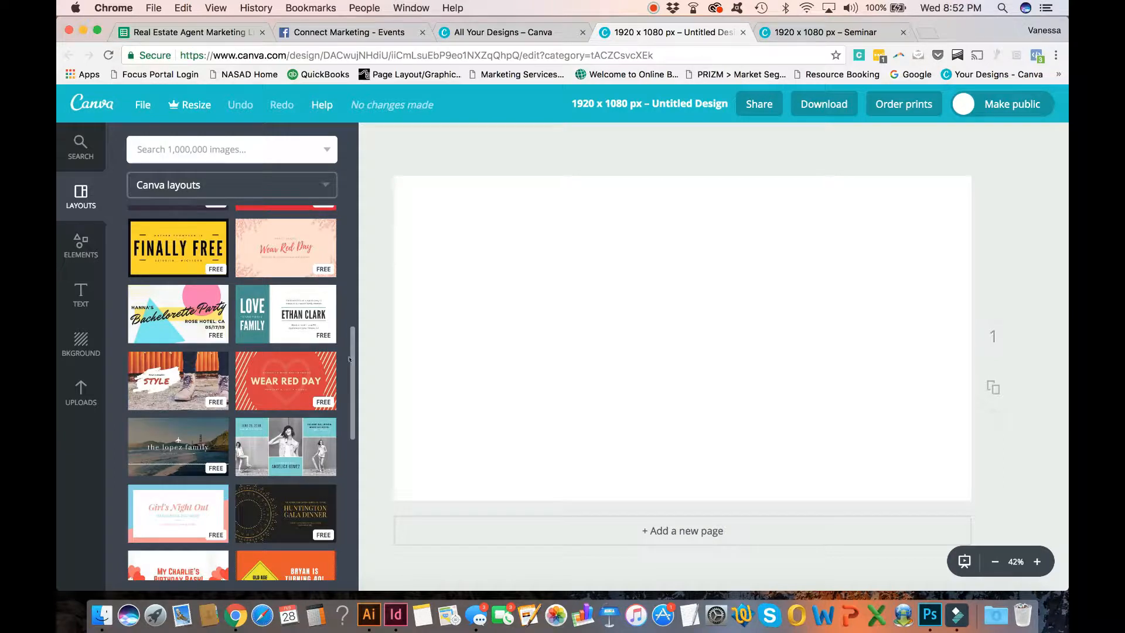
{"action": "left_click_drag", "start_coordinate": [350, 360], "coordinate": [377, 276]}
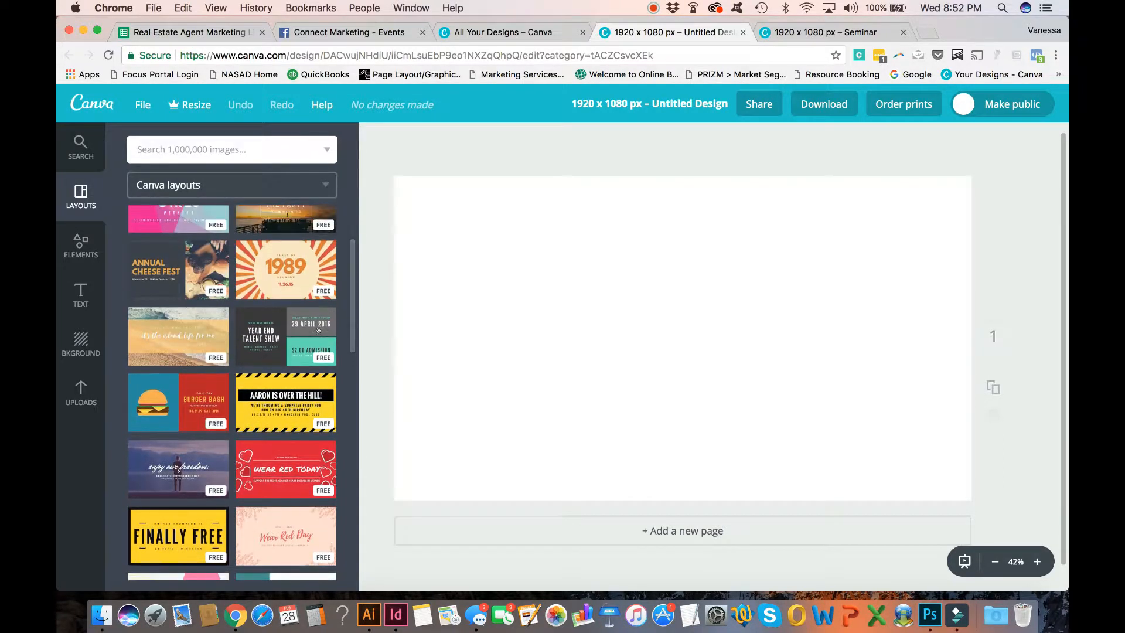
{"action": "left_click", "coordinate": [287, 336]}
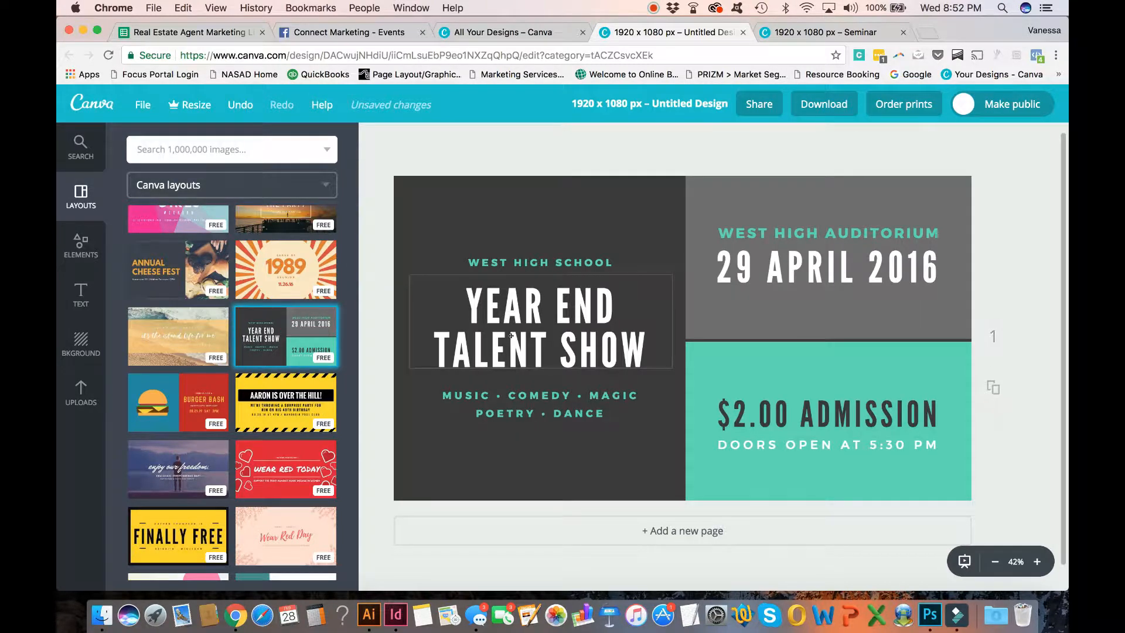
Replace the "Year End Talent Show" heading with "FIND YOUR DREAM HOME"
{"action": "left_click", "coordinate": [461, 312]}
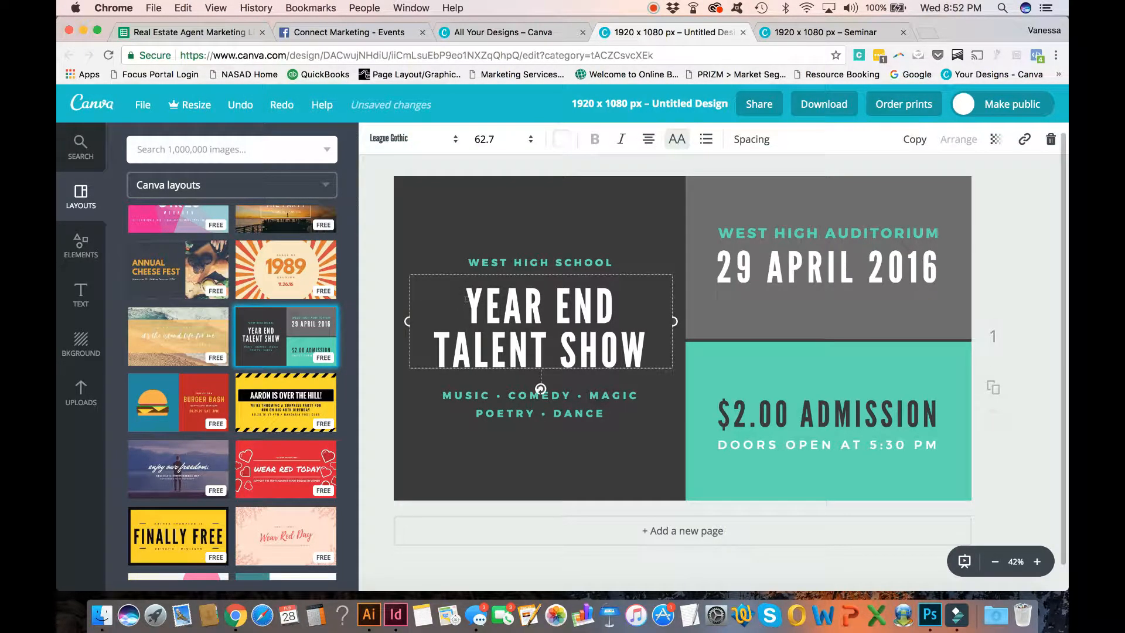
{"action": "left_click_drag", "start_coordinate": [466, 305], "coordinate": [644, 351]}
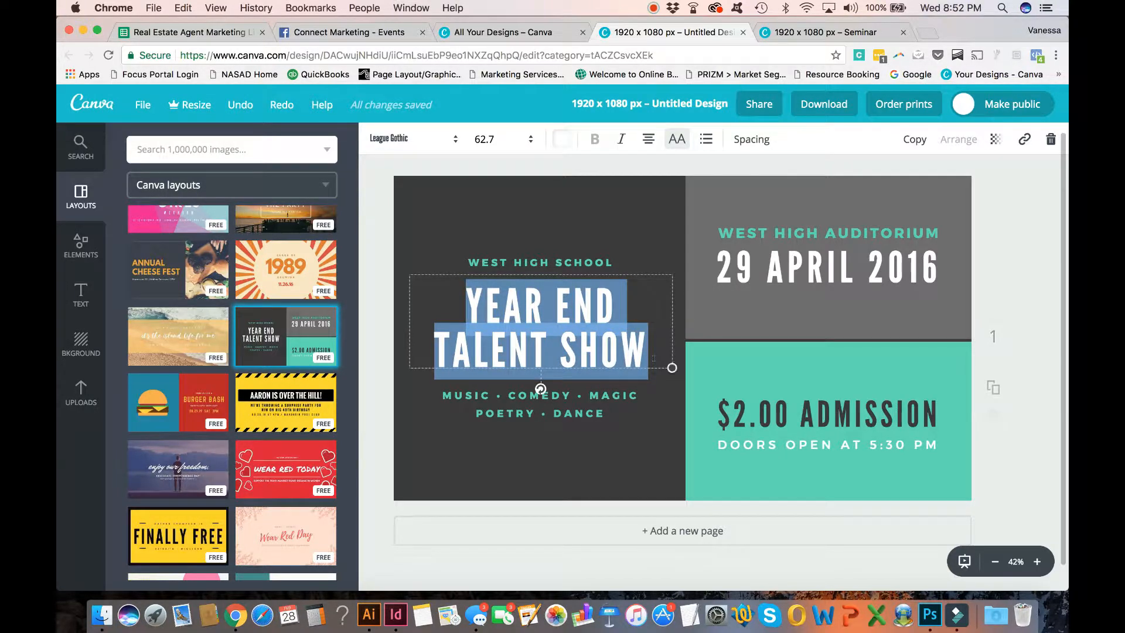
{"action": "type", "text": "FIND YOU"}
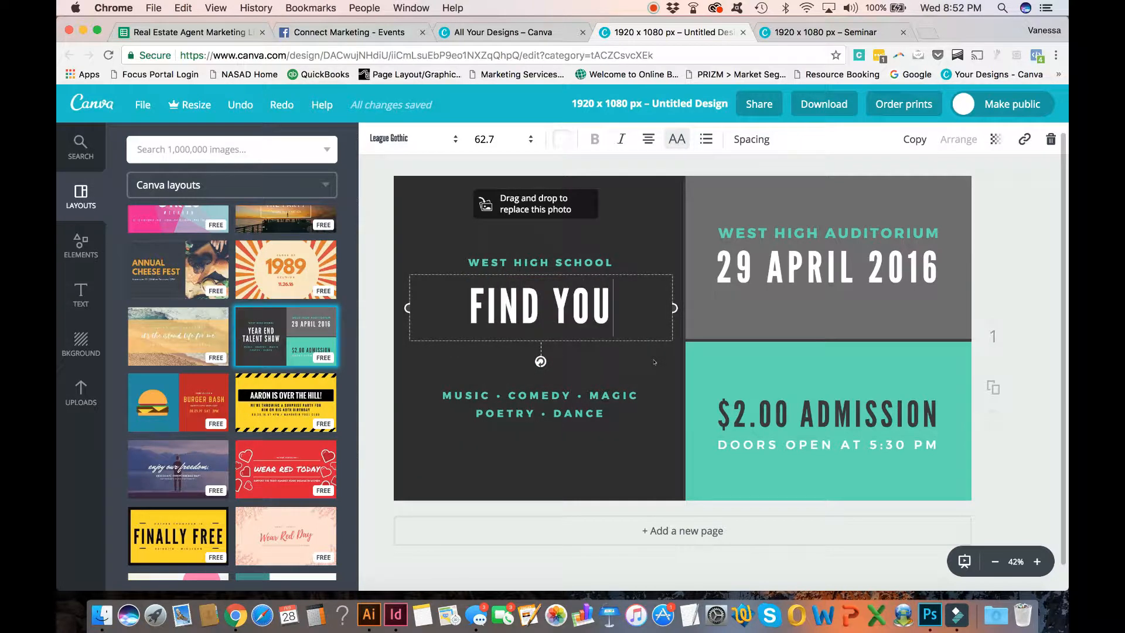
{"action": "type", "text": "R DREAM HOME"}
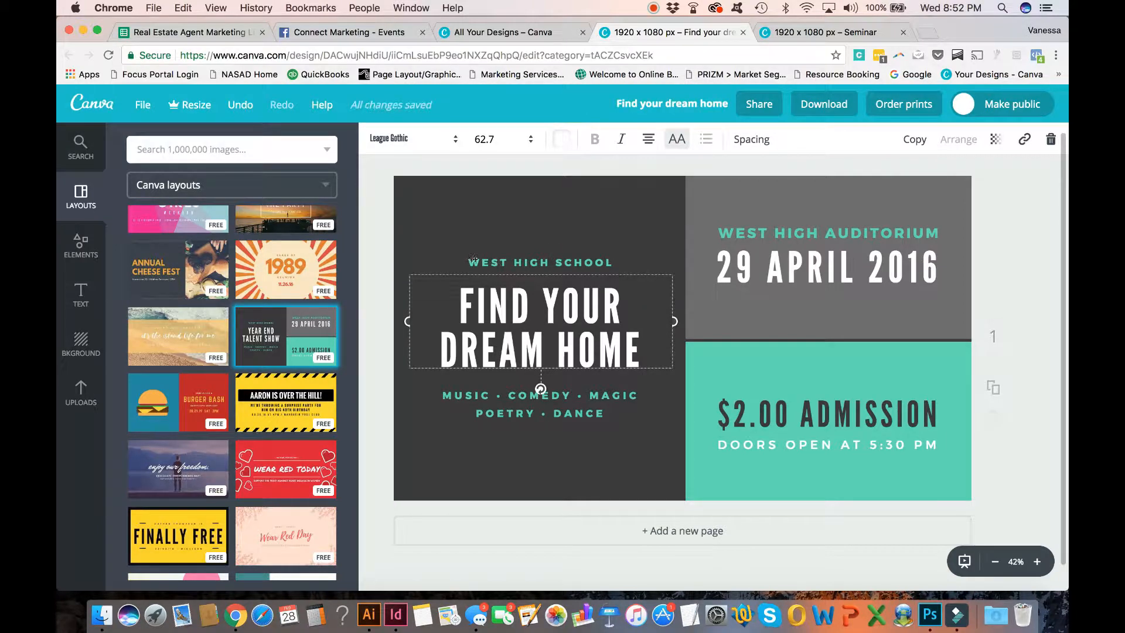
Replace the "West High School" line above the heading with "HOME BUYERS SEMINAR"
{"action": "left_click", "coordinate": [582, 235]}
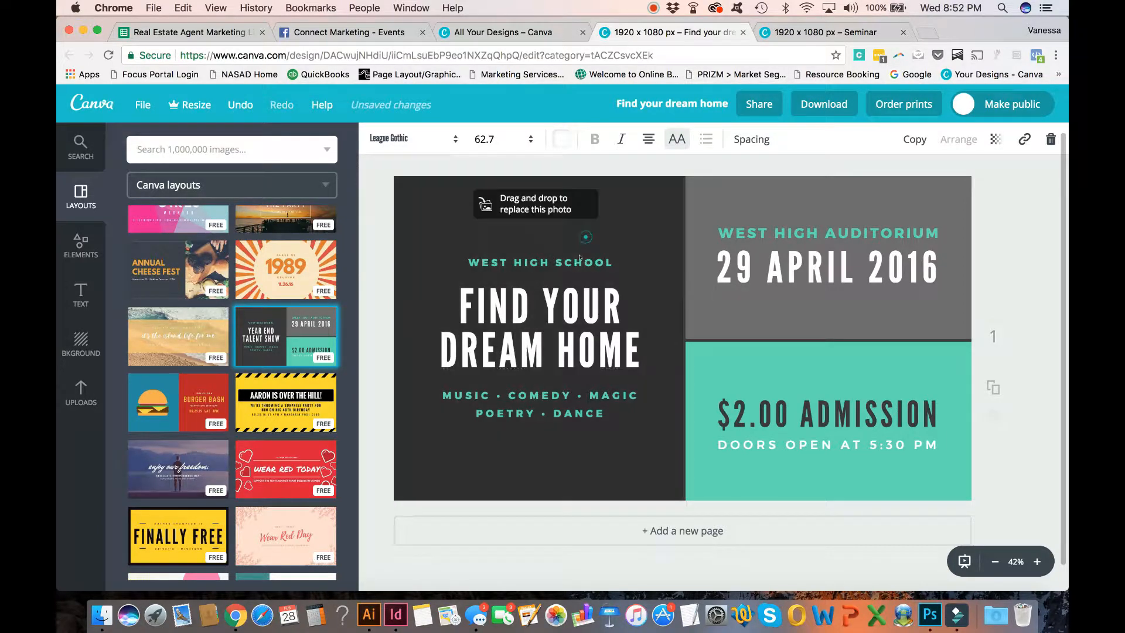
{"action": "left_click", "coordinate": [577, 261]}
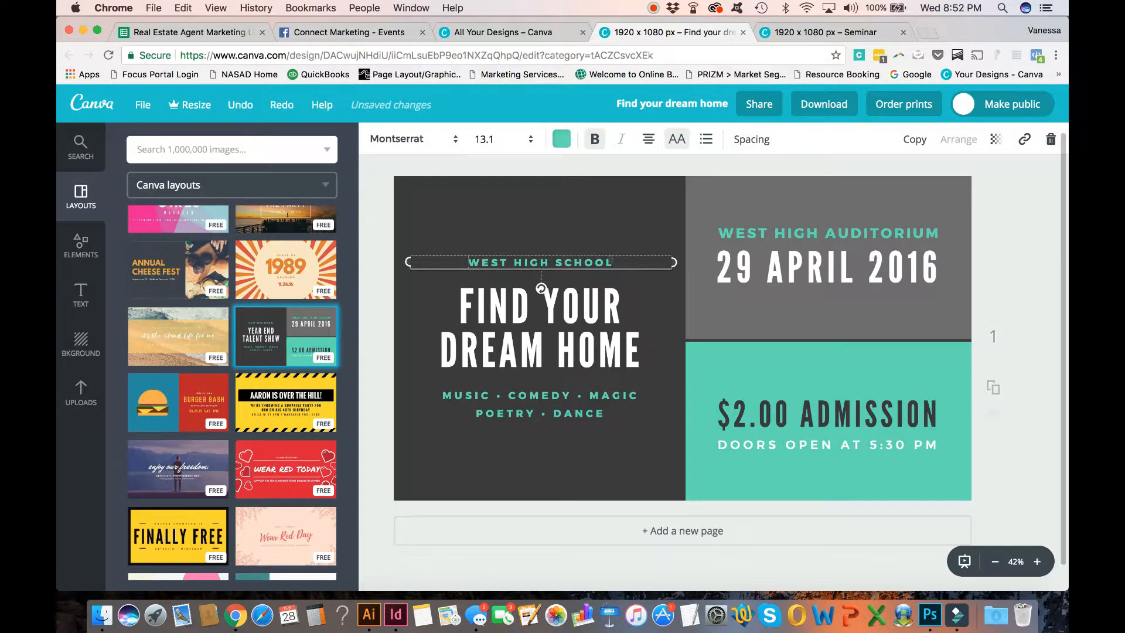
{"action": "double_click", "coordinate": [506, 259]}
{"action": "type", "text": "H"}
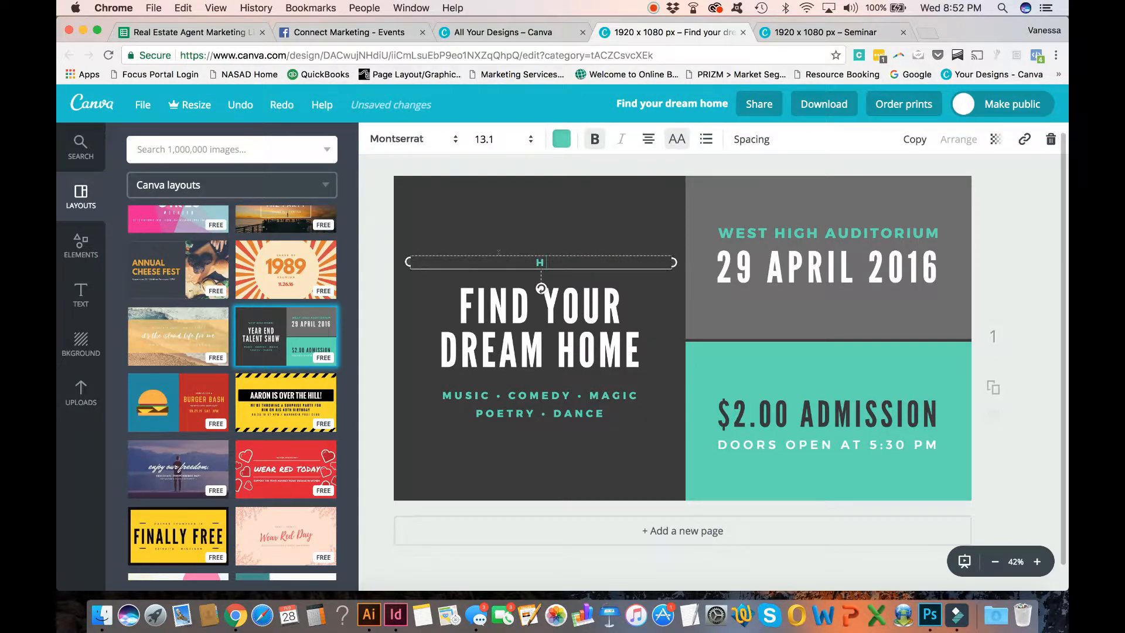
{"action": "type", "text": "OME BUYER"}
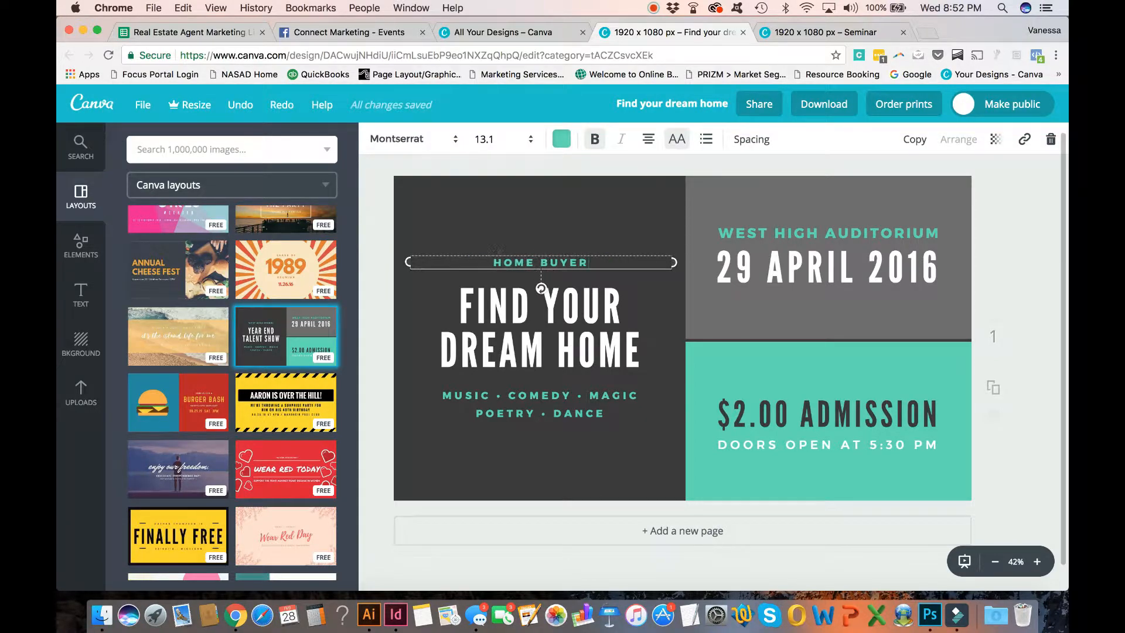
{"action": "type", "text": "S SEMINAR"}
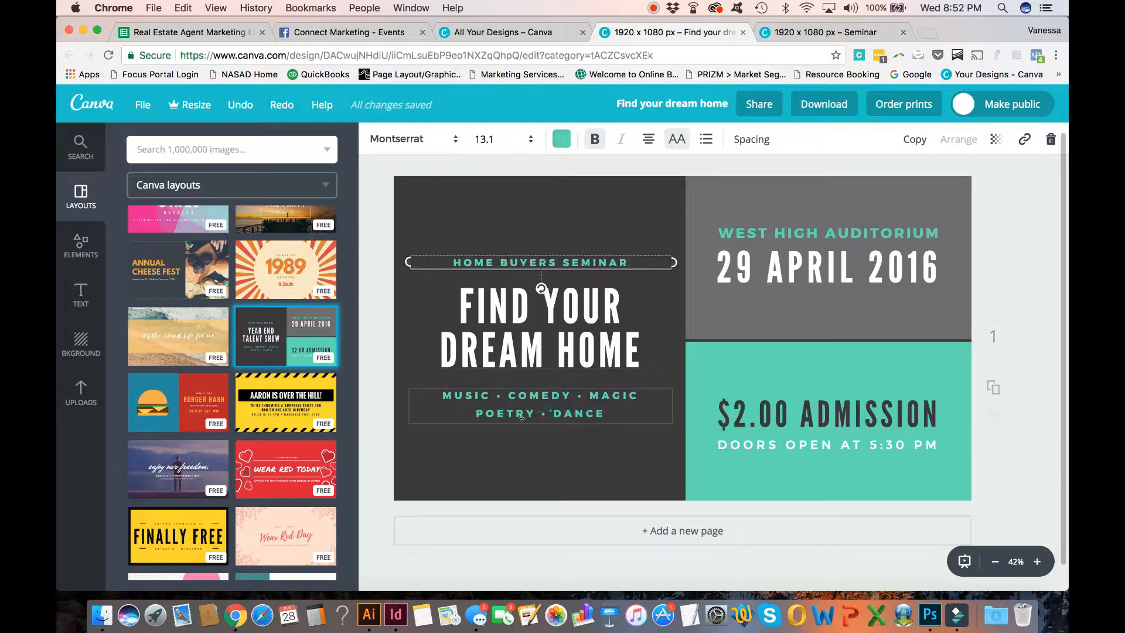
Delete the "Music, Comedy, Magic, Poetry, Dance" text below the heading
{"action": "left_click", "coordinate": [578, 419]}
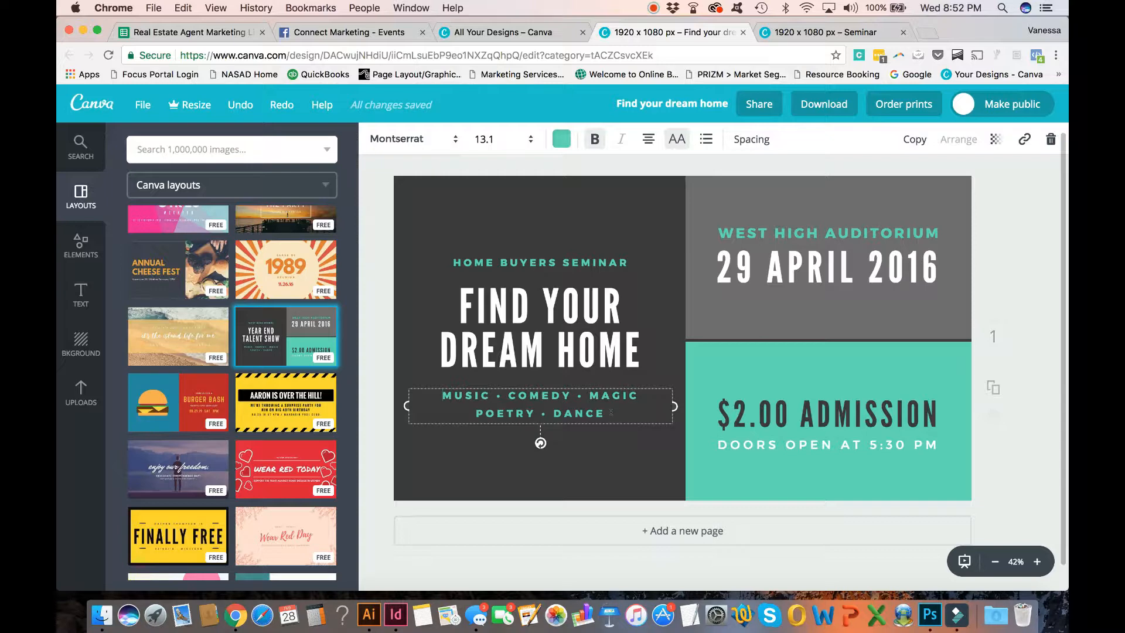
{"action": "left_click", "coordinate": [610, 434]}
{"action": "key", "text": "Delete"}
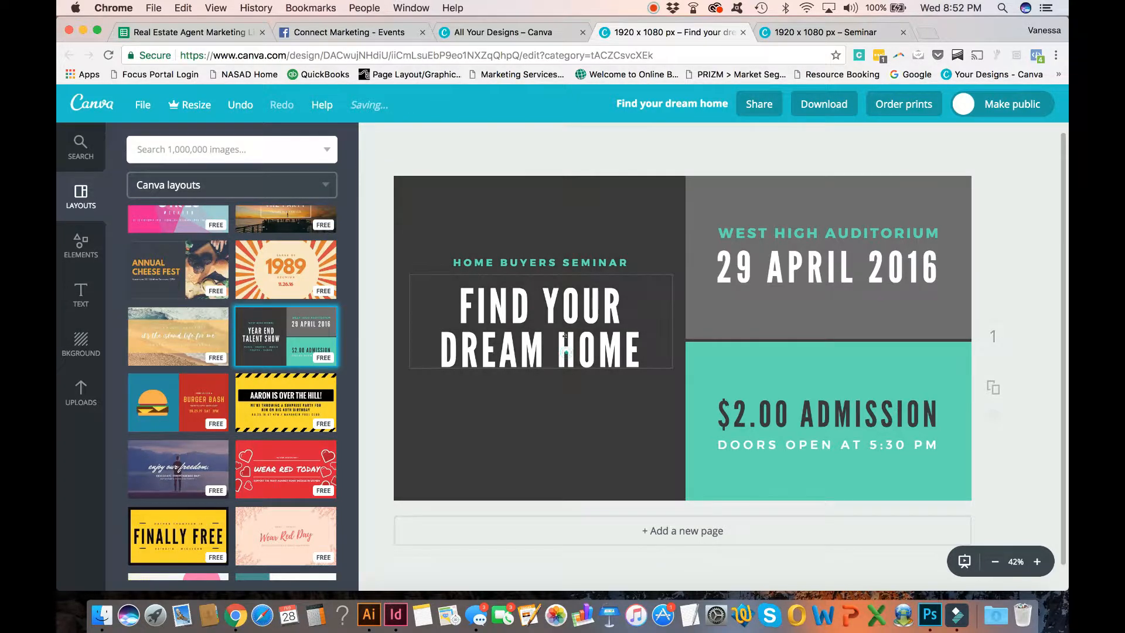
Move the "Find your dream home" heading and the "Home buyers seminar" line lower in the dark panel
{"action": "left_click", "coordinate": [567, 351]}
{"action": "left_click_drag", "start_coordinate": [565, 352], "coordinate": [566, 369]}
{"action": "left_click_drag", "start_coordinate": [574, 289], "coordinate": [575, 303]}
{"action": "left_click", "coordinate": [578, 259]}
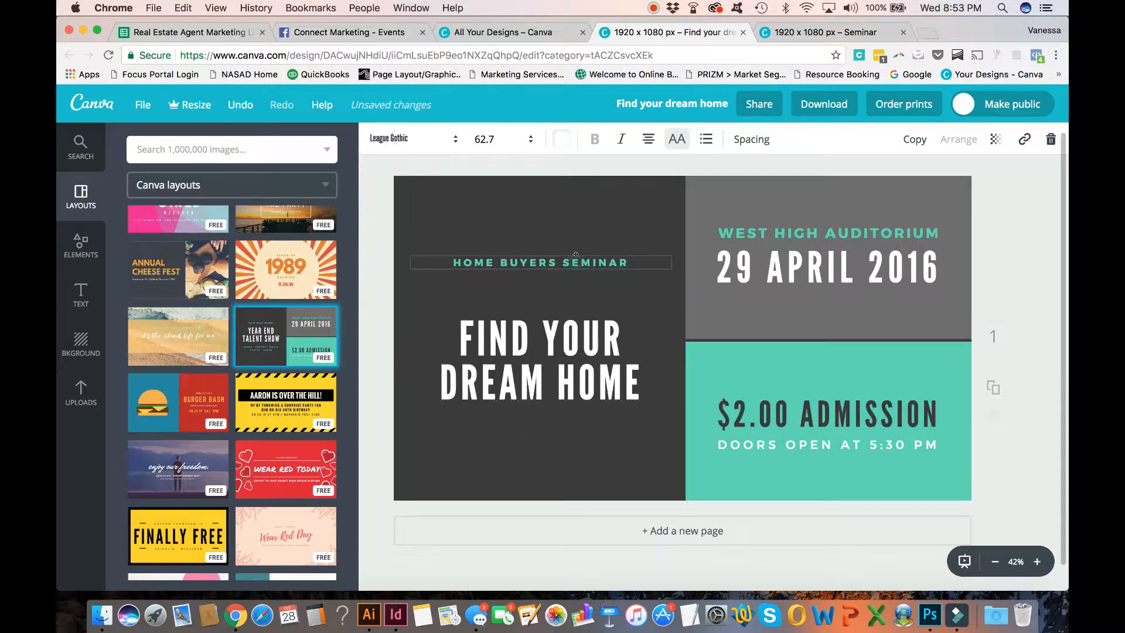
{"action": "mouse_move", "coordinate": [577, 253]}
{"action": "left_mouse_down"}
{"action": "mouse_move", "coordinate": [579, 282]}
{"action": "mouse_move", "coordinate": [575, 272]}
{"action": "left_mouse_up"}
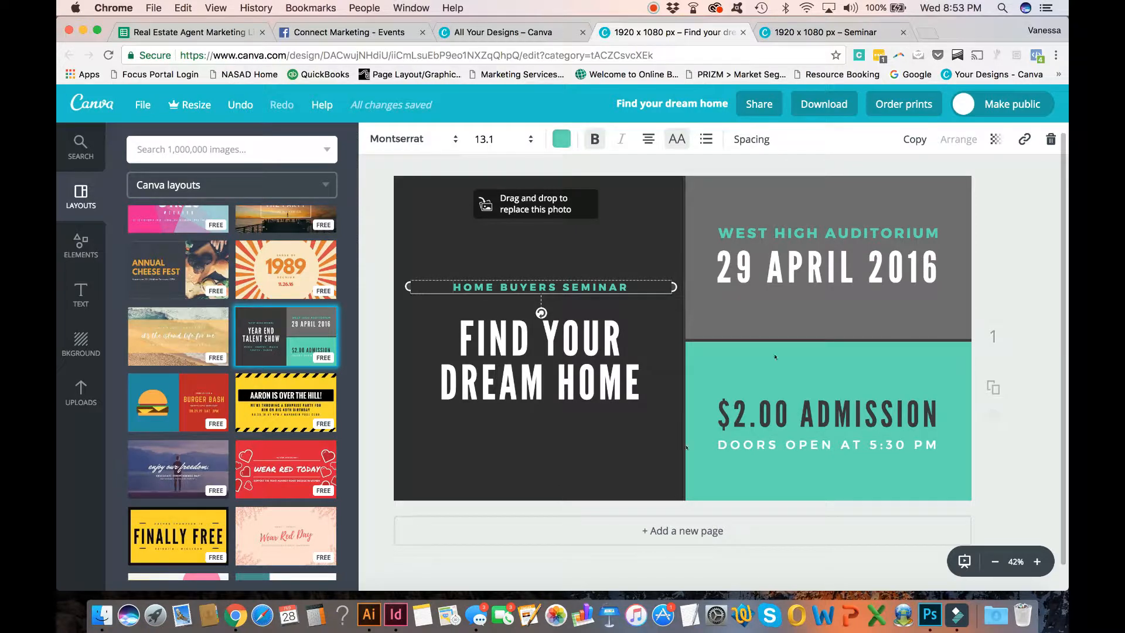
Delete the "29 April 2016" date and the "West High Auditorium" text from the gray panel
{"action": "left_click", "coordinate": [784, 263]}
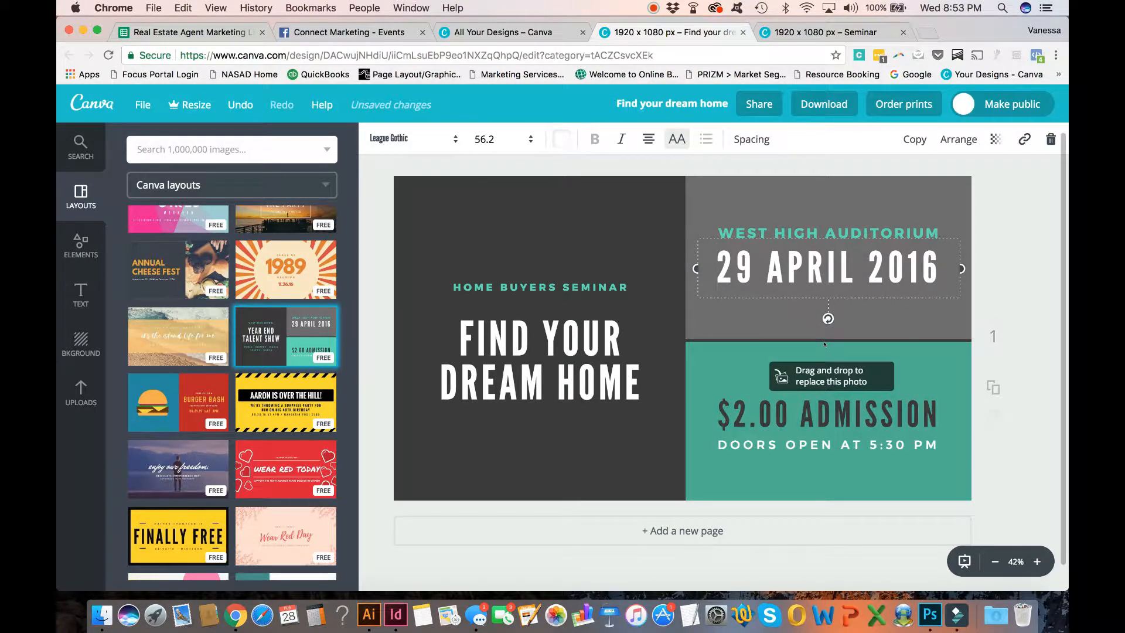
{"action": "key", "text": "Delete"}
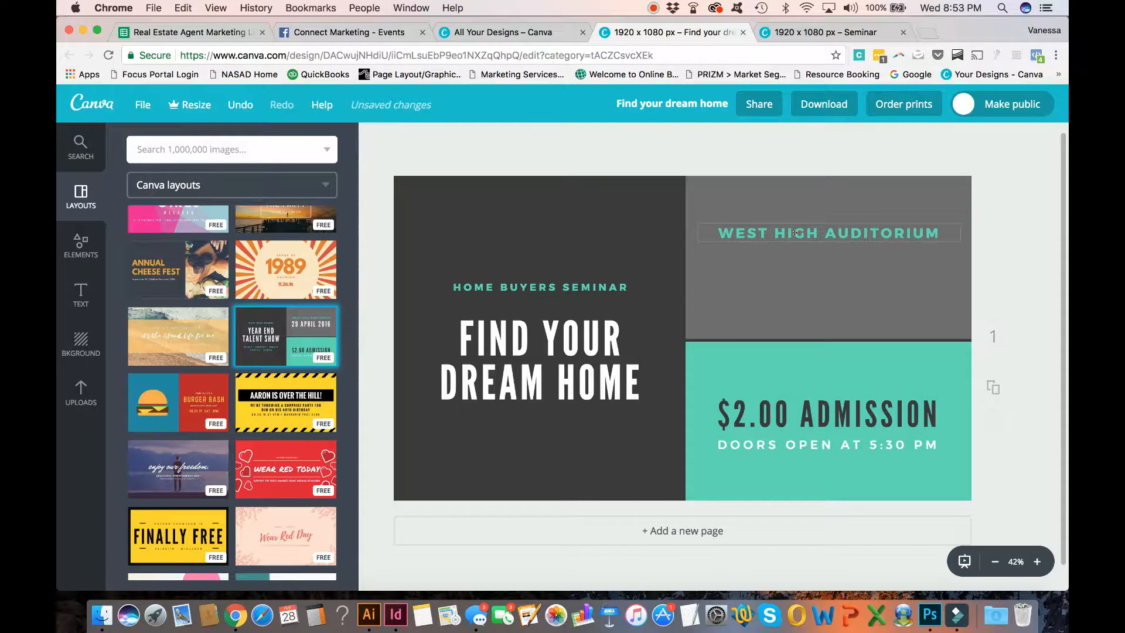
{"action": "left_click", "coordinate": [794, 232]}
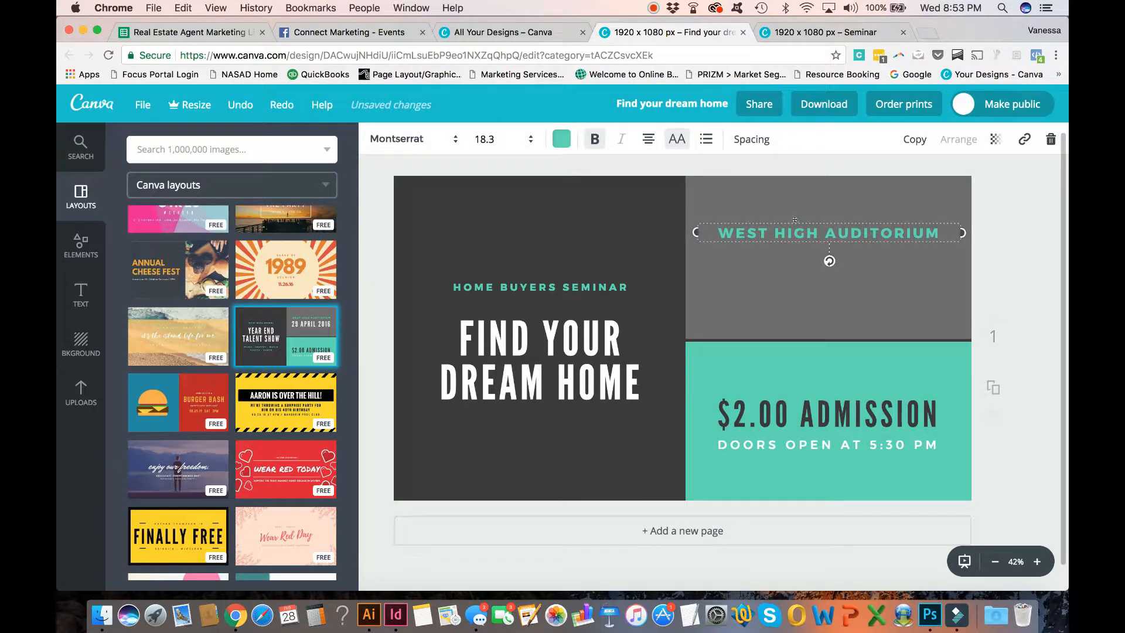
{"action": "key", "text": "Delete"}
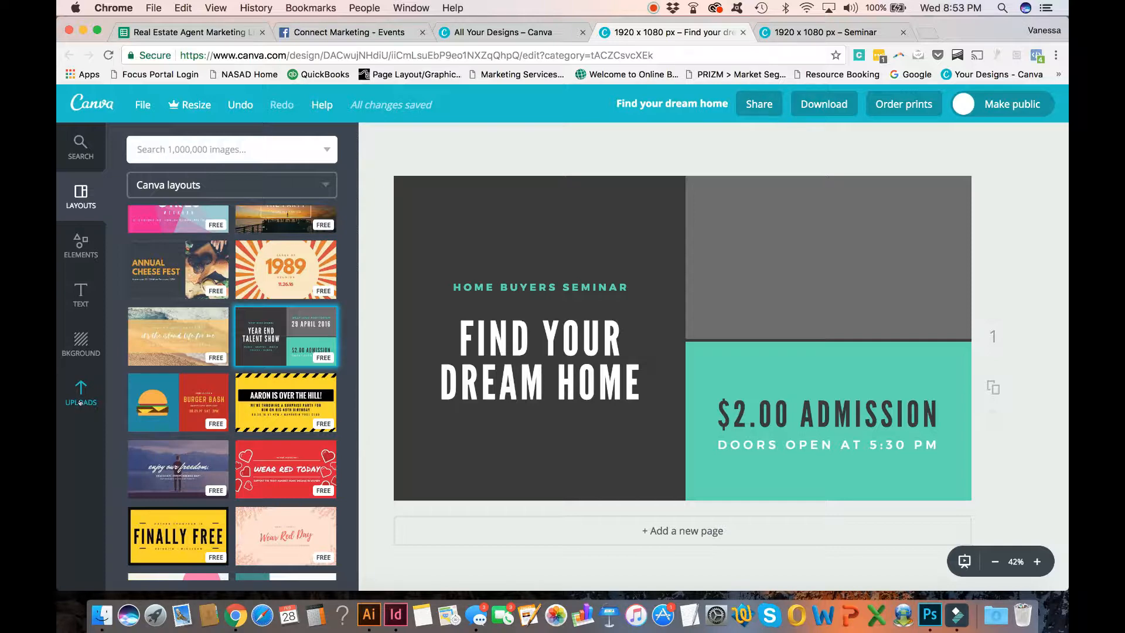
Show the collection of uploaded images
{"action": "left_click", "coordinate": [80, 403]}
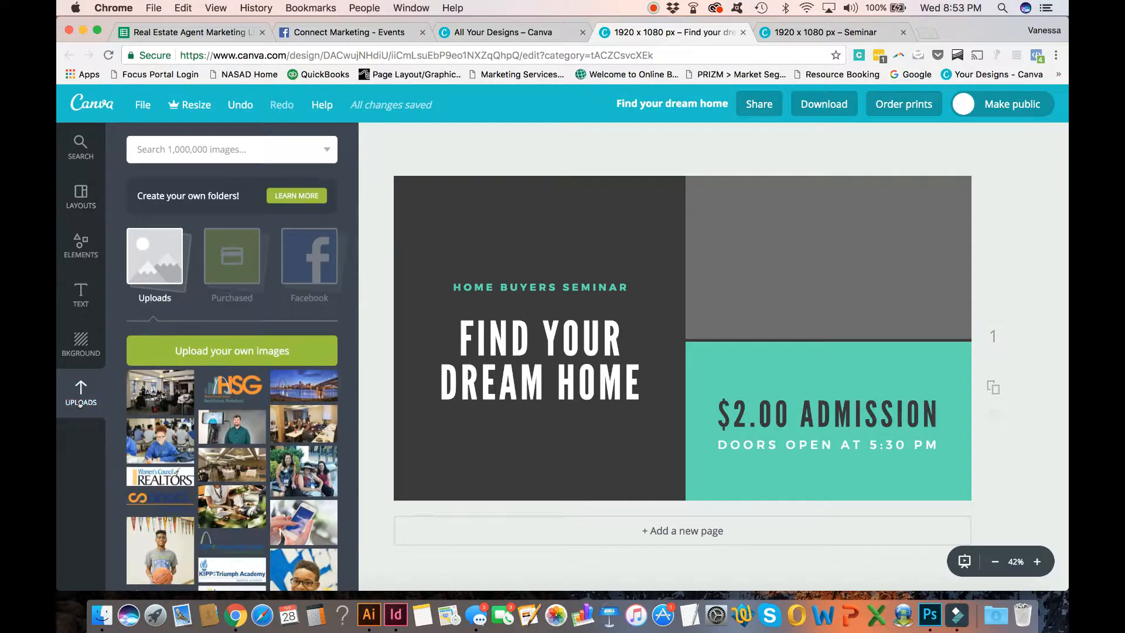
{"action": "left_click", "coordinate": [242, 363]}
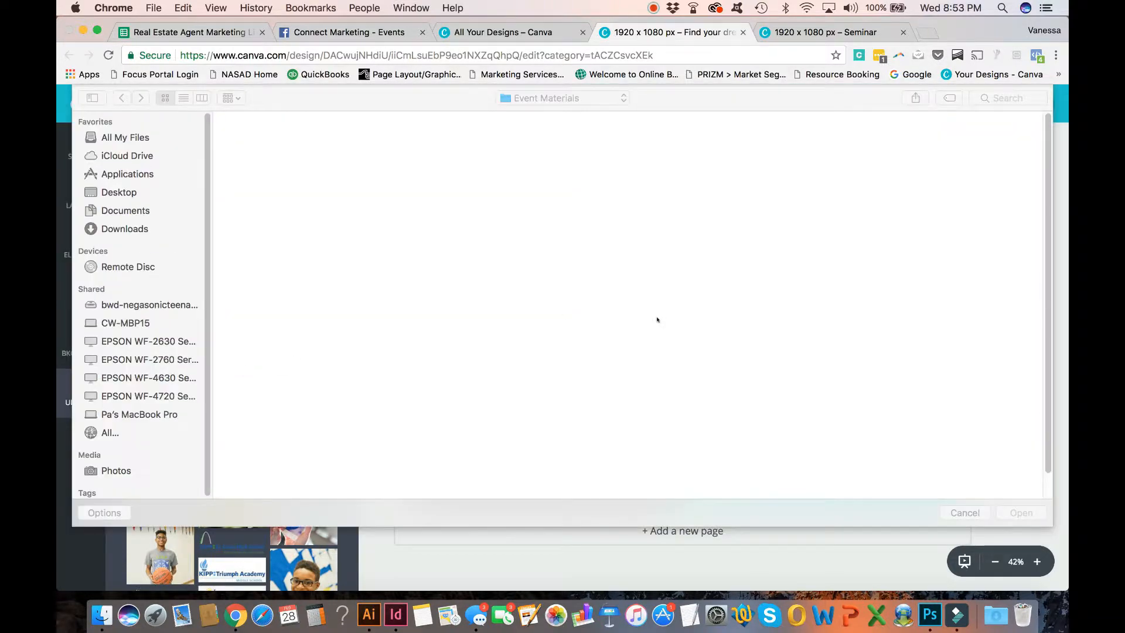
{"action": "left_click", "coordinate": [124, 192]}
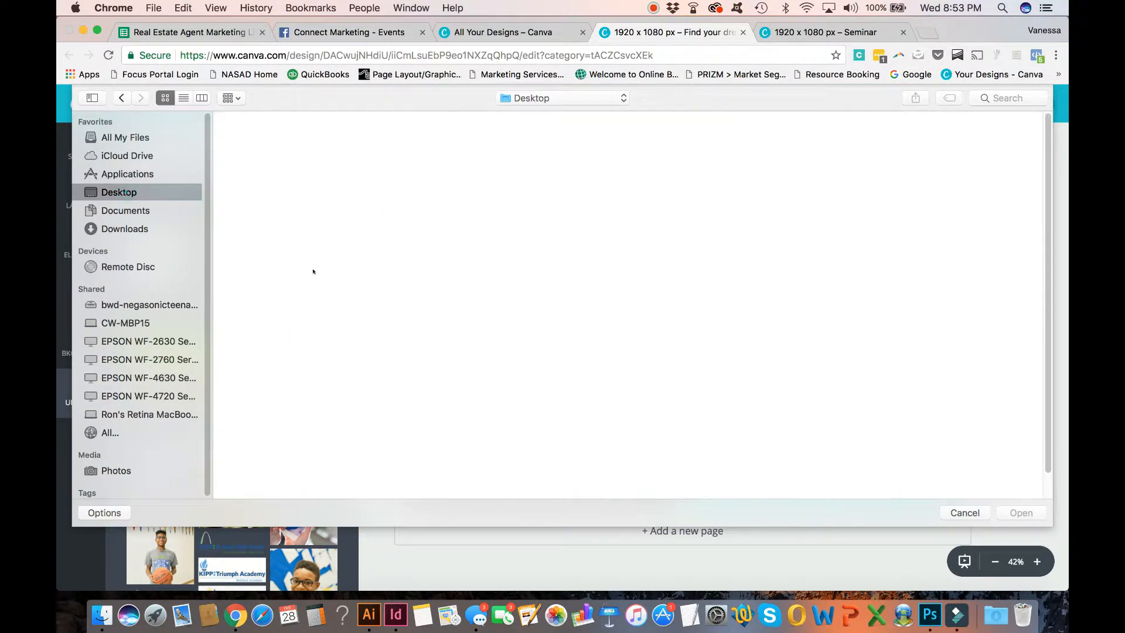
{"action": "left_click", "coordinate": [973, 513]}
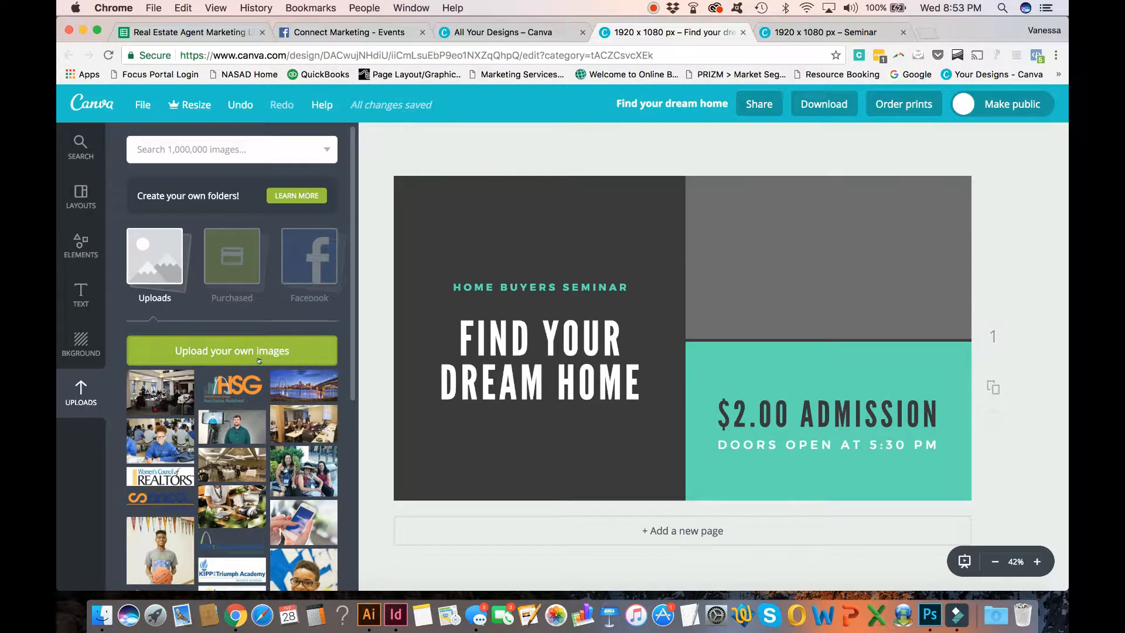
Fill the design's upper-right gray frame with the uploaded city skyline and bridge photo, and shift the photo frame slightly right
{"action": "left_click", "coordinate": [295, 387]}
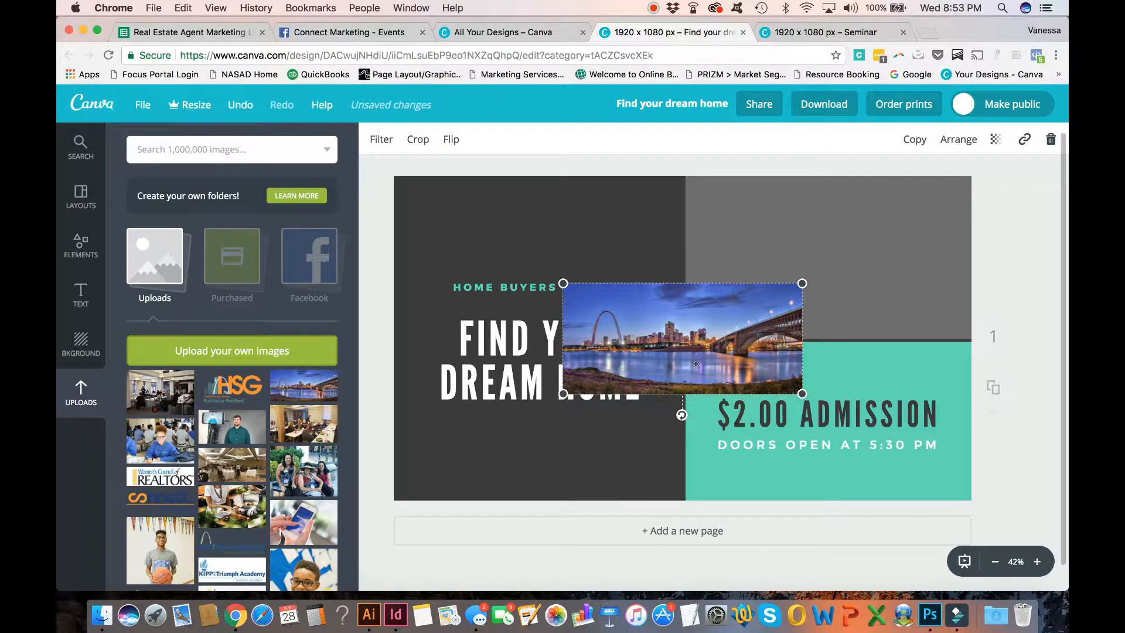
{"action": "left_click_drag", "start_coordinate": [757, 347], "coordinate": [826, 257]}
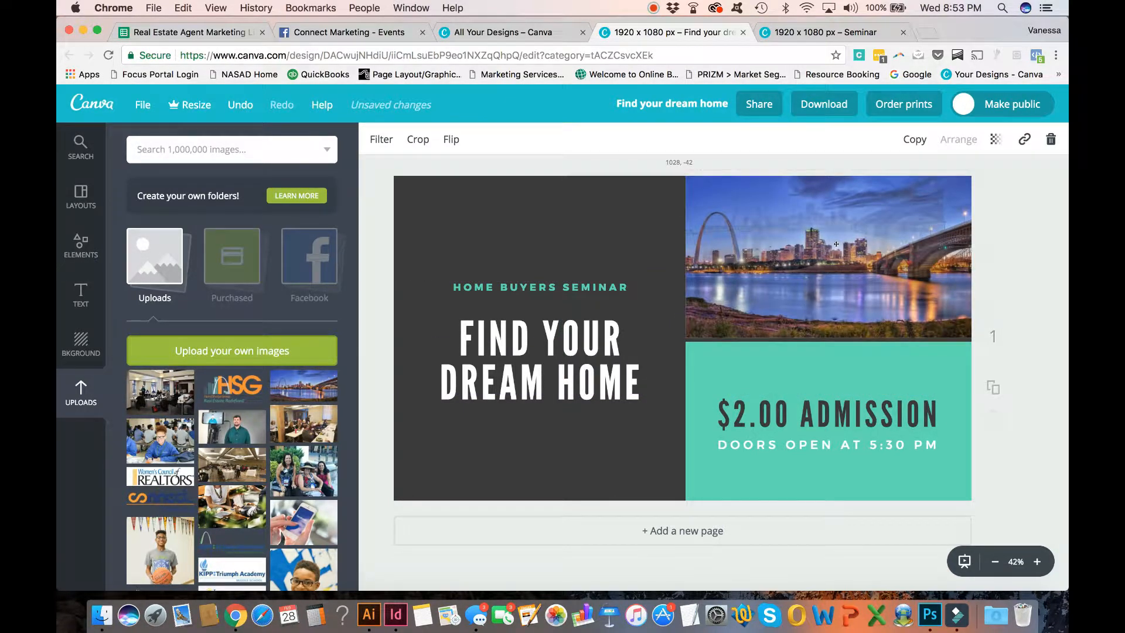
{"action": "left_click", "coordinate": [797, 399]}
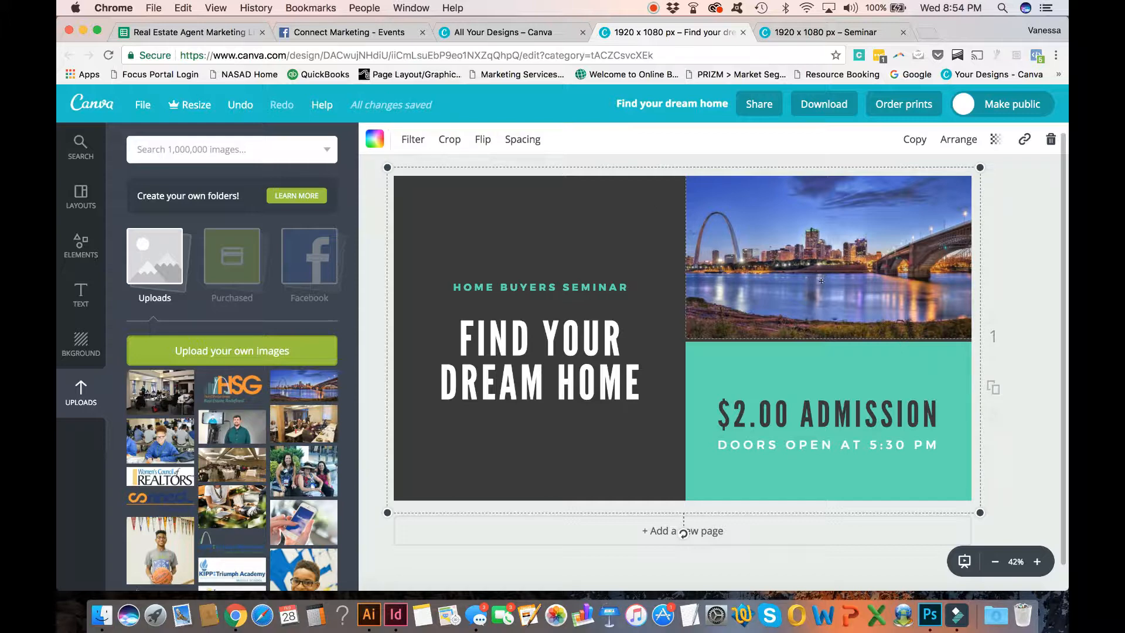
{"action": "mouse_move", "coordinate": [813, 284]}
{"action": "left_mouse_down"}
{"action": "mouse_move", "coordinate": [831, 283]}
{"action": "mouse_move", "coordinate": [815, 285]}
{"action": "left_mouse_up"}
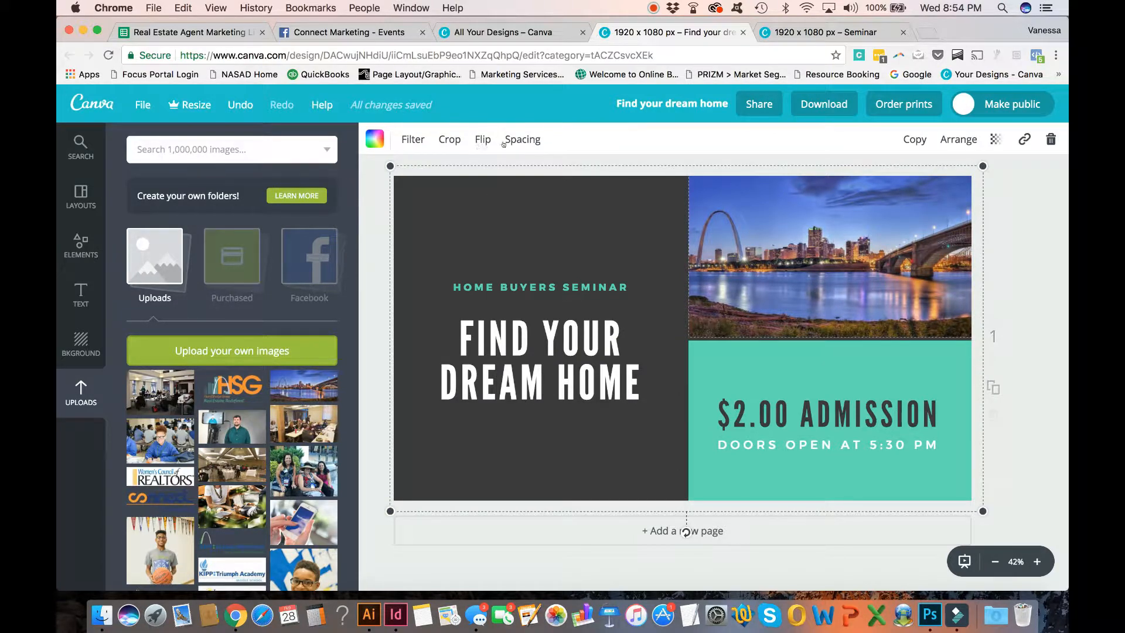
{"action": "left_click", "coordinate": [414, 141]}
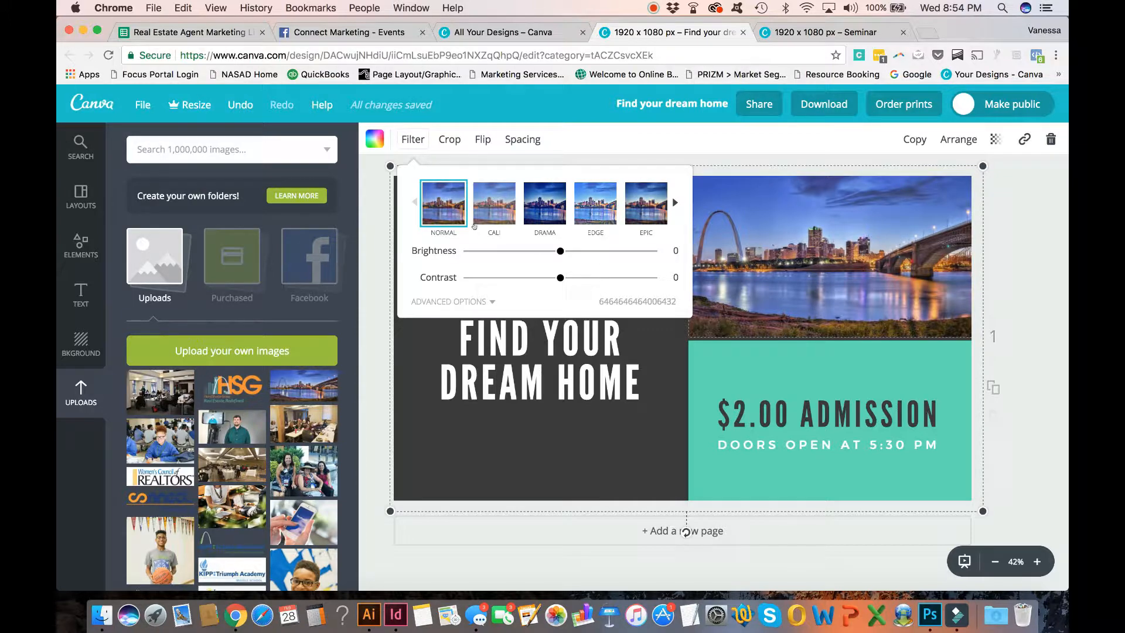
{"action": "left_click", "coordinate": [573, 146]}
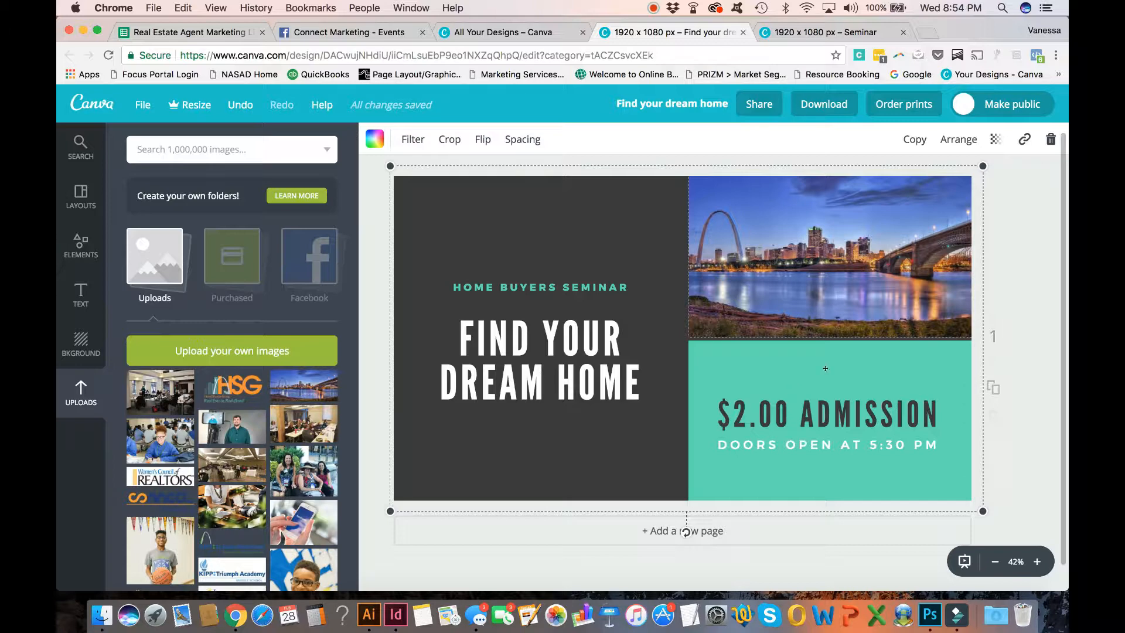
Replace the "$2.00" price in the green panel's admission line with "FREE"
{"action": "left_click", "coordinate": [817, 415]}
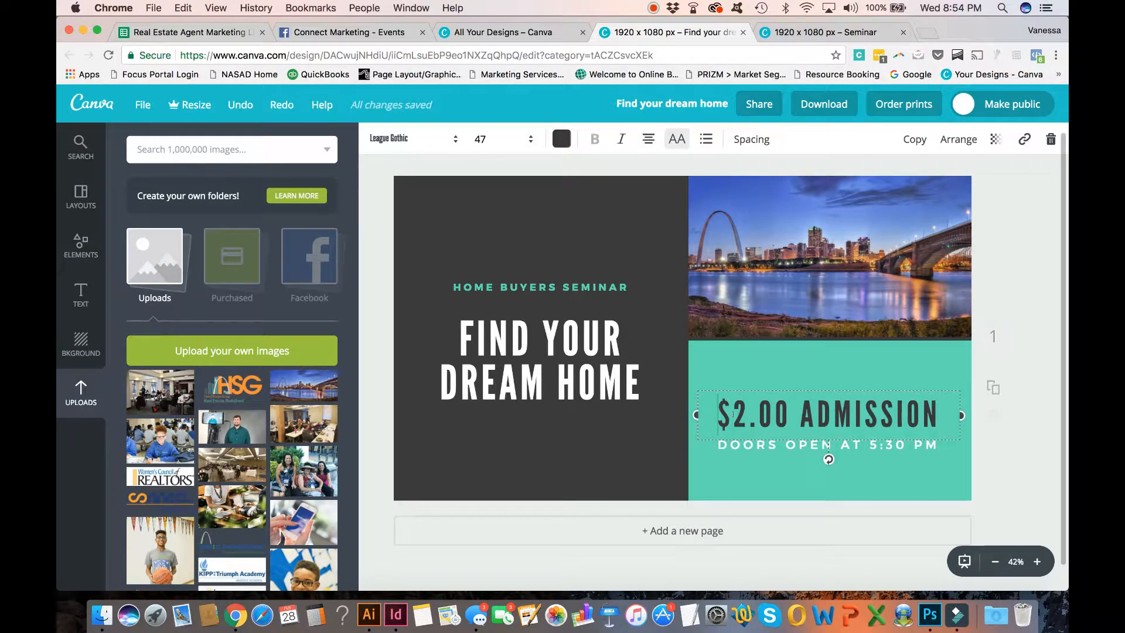
{"action": "left_click_drag", "start_coordinate": [732, 413], "coordinate": [773, 415]}
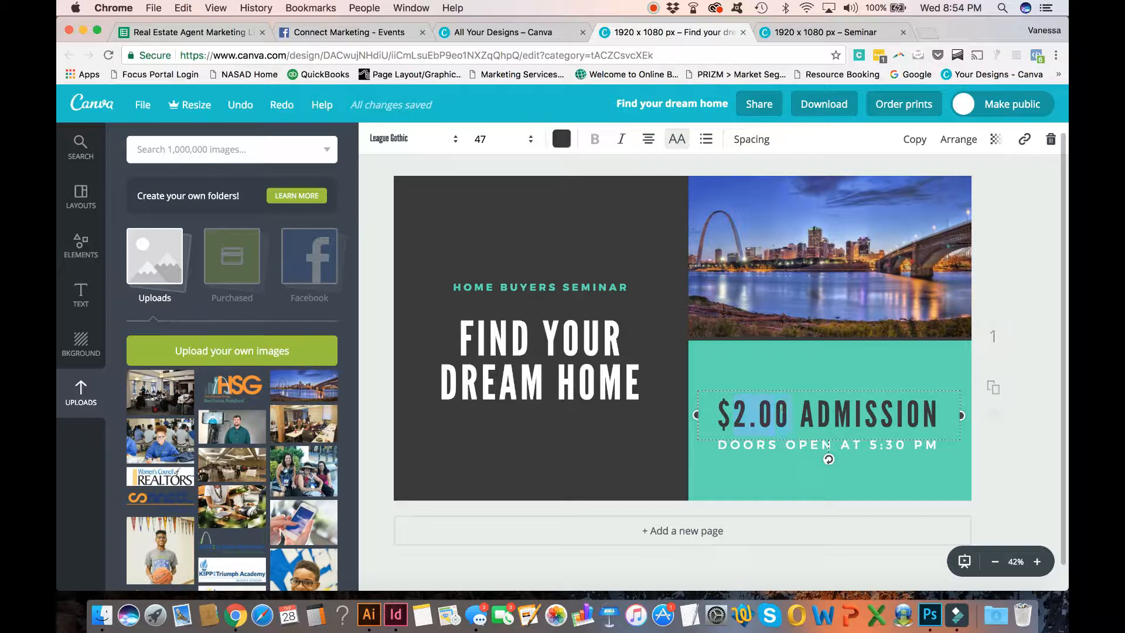
{"action": "key", "text": "BackSpace"}
{"action": "key", "text": "BackSpace"}
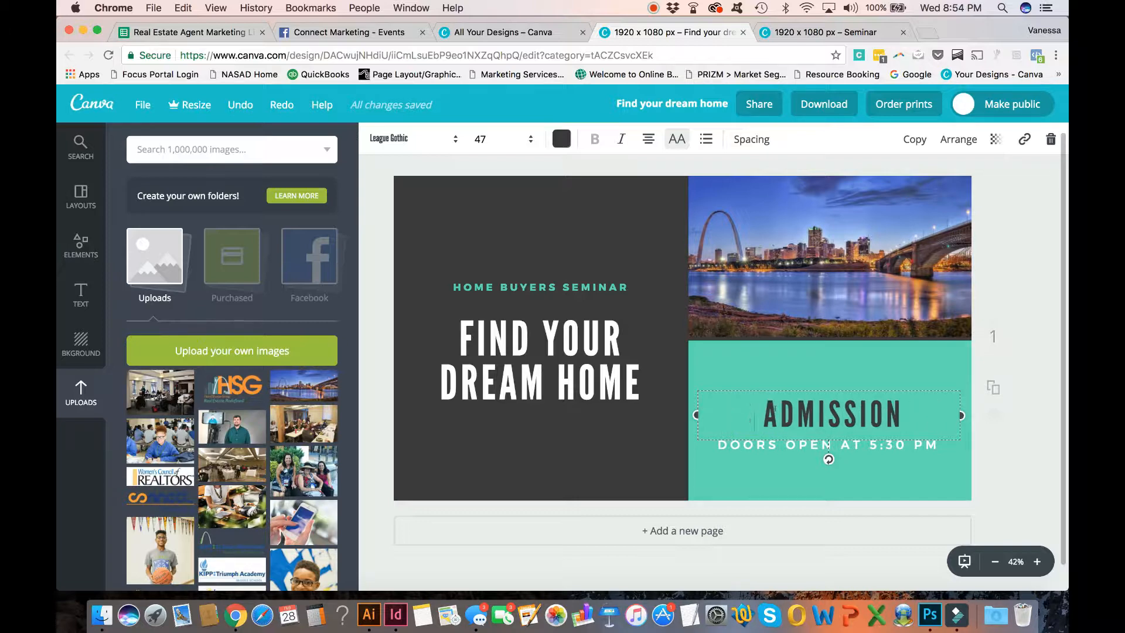
{"action": "type", "text": "FREE"}
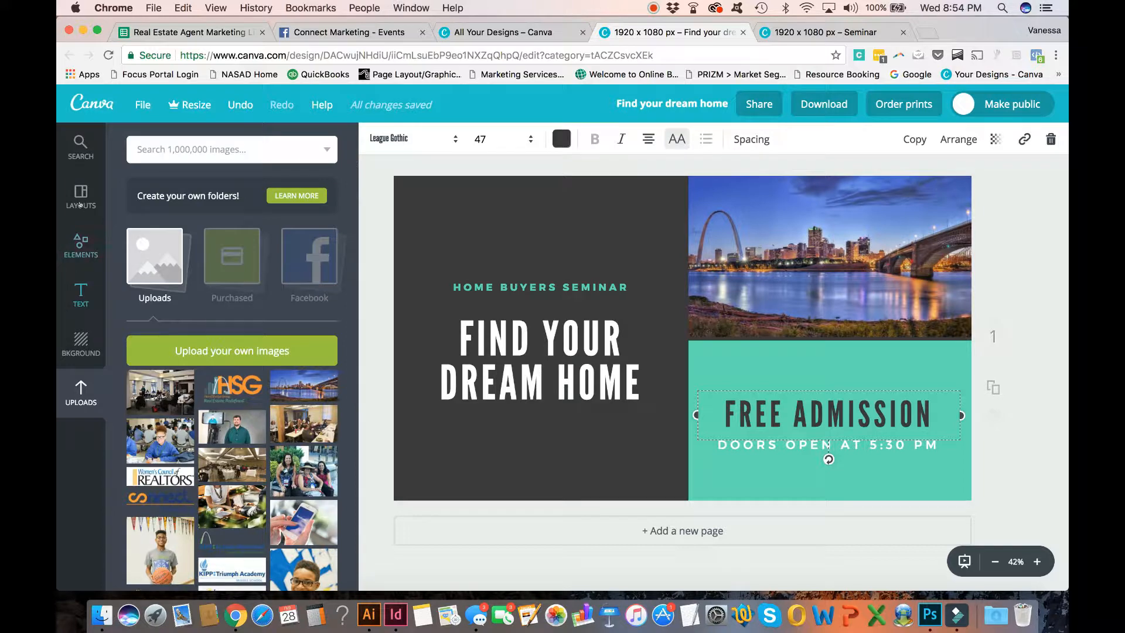
Try the Aileron Regular font on the word "HOME" in the heading, and undo the font change
{"action": "left_click", "coordinate": [79, 201]}
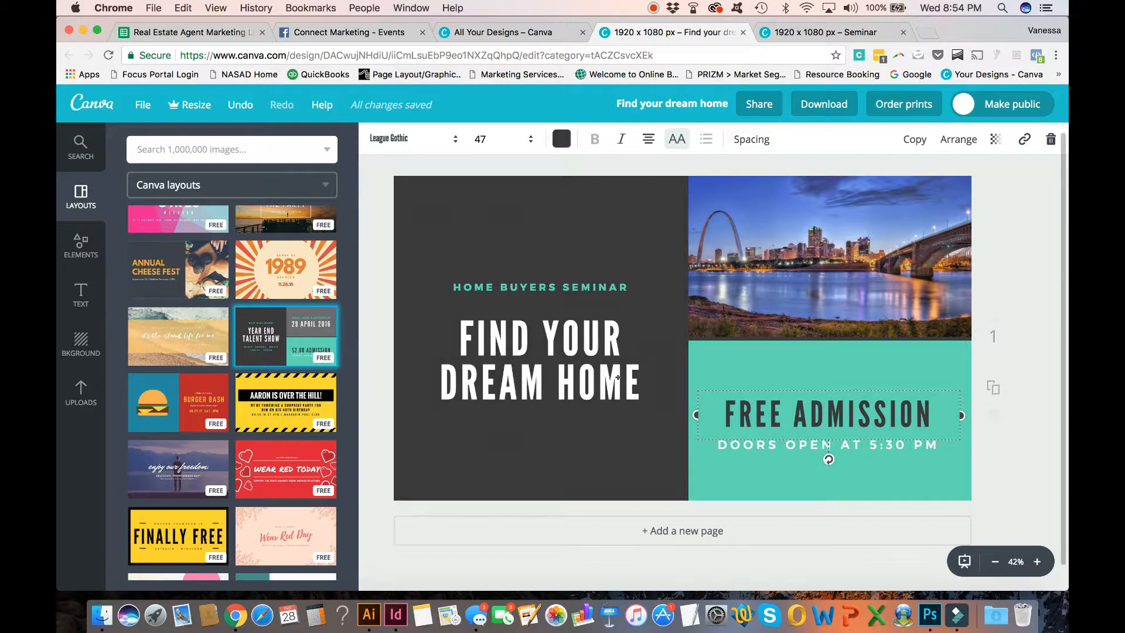
{"action": "left_click", "coordinate": [616, 379]}
{"action": "left_click_drag", "start_coordinate": [643, 381], "coordinate": [561, 369]}
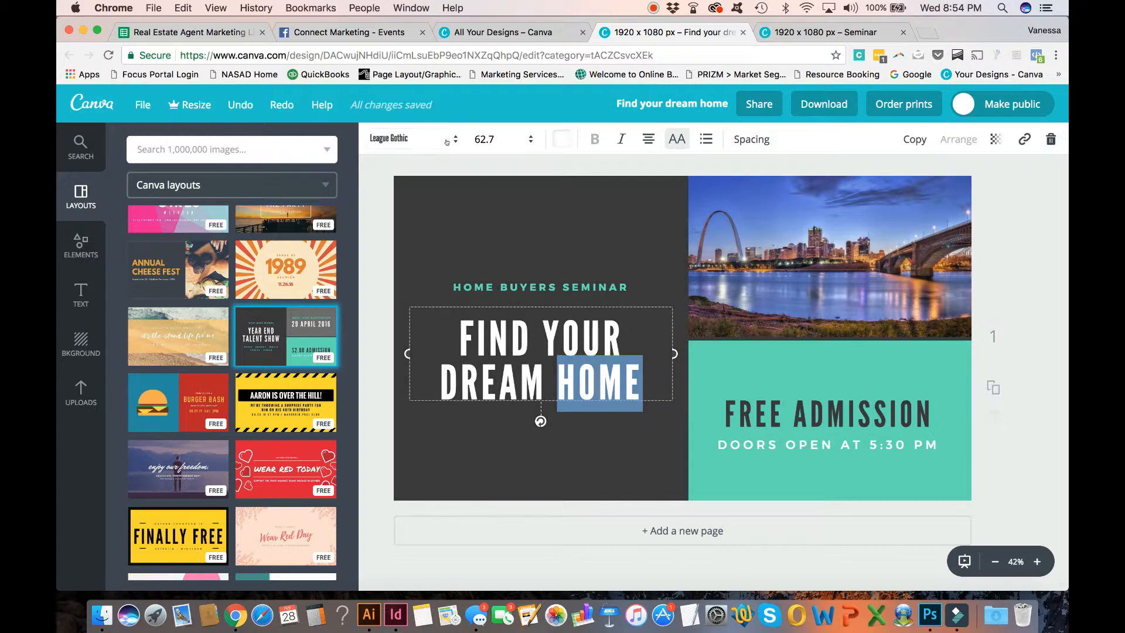
{"action": "left_click", "coordinate": [448, 139]}
{"action": "left_click", "coordinate": [423, 320]}
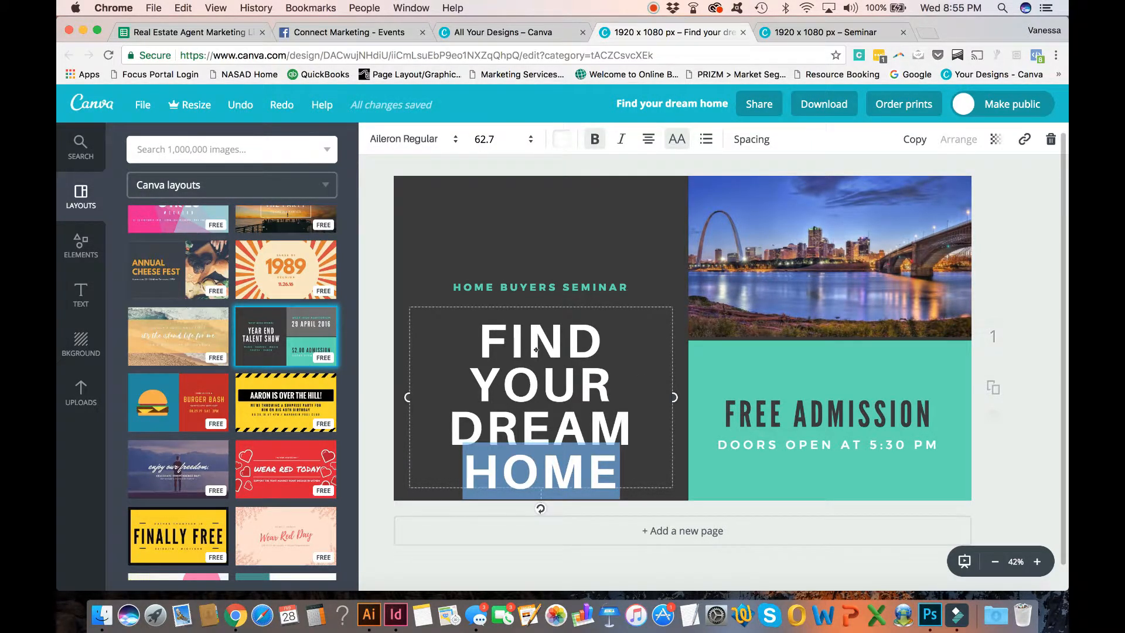
{"action": "key", "text": "super+z"}
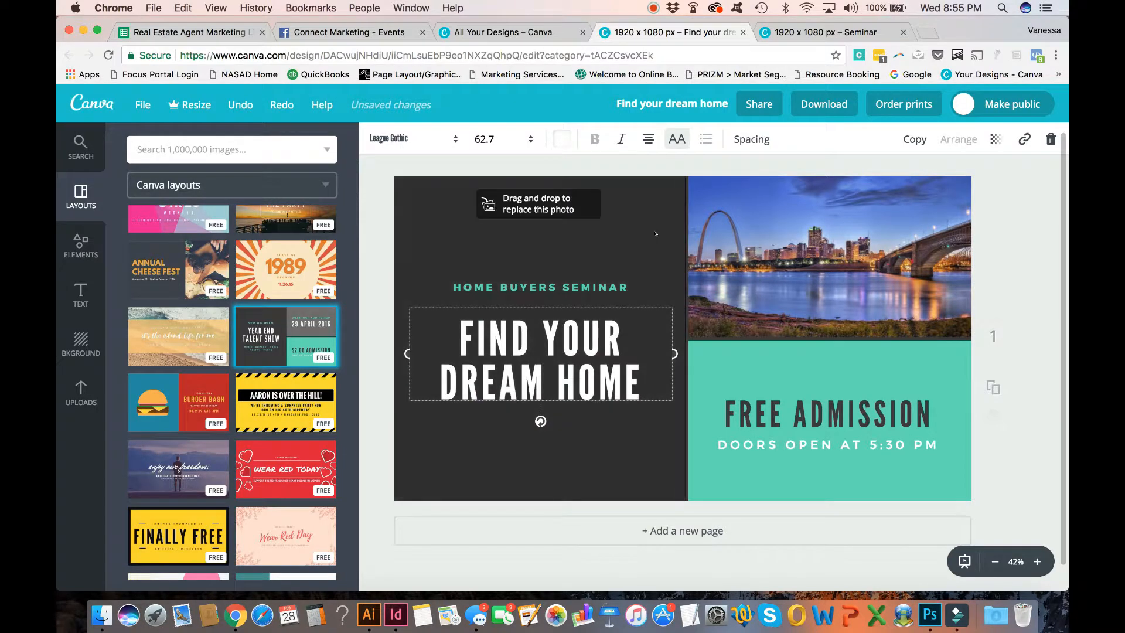
{"action": "left_click", "coordinate": [1010, 260]}
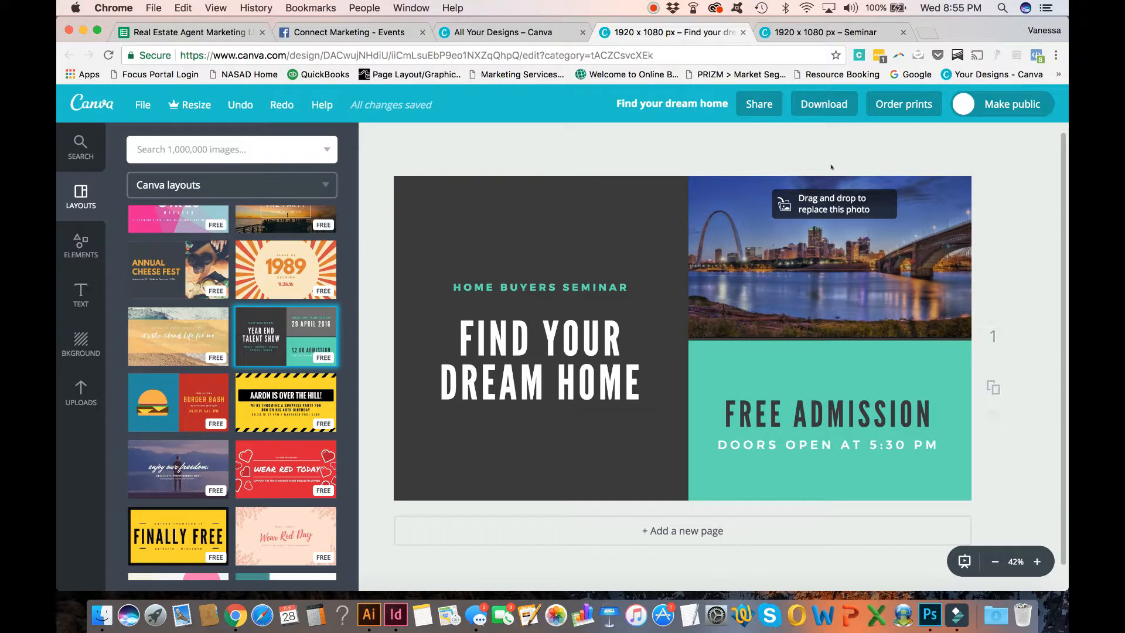
Download the finished cover design as a PNG file
{"action": "left_click", "coordinate": [820, 106]}
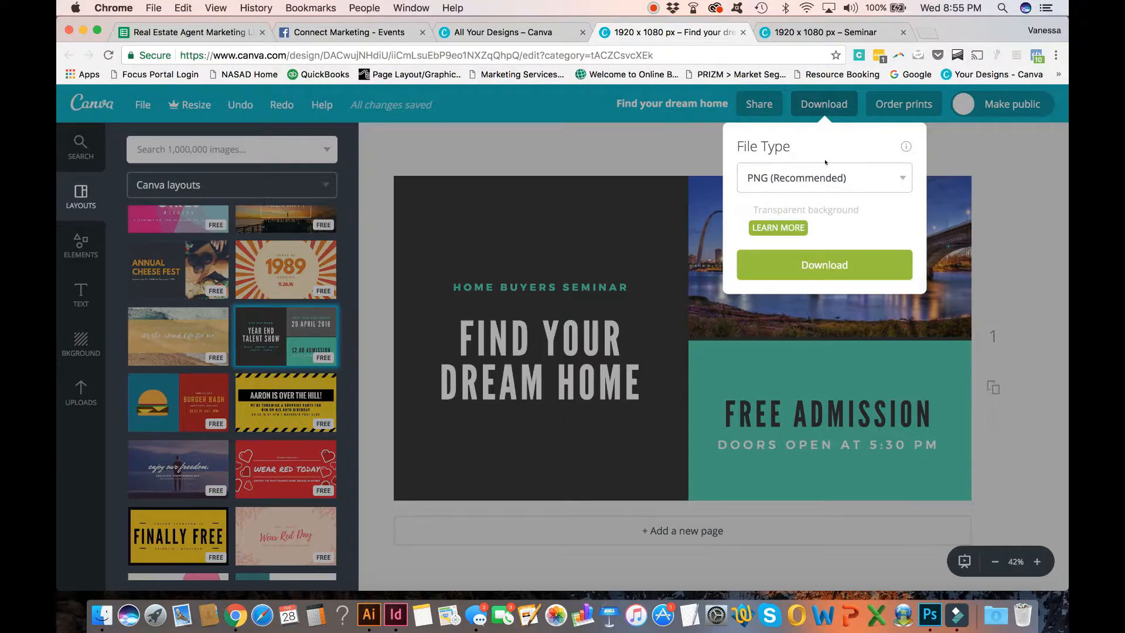
{"action": "left_click", "coordinate": [834, 275]}
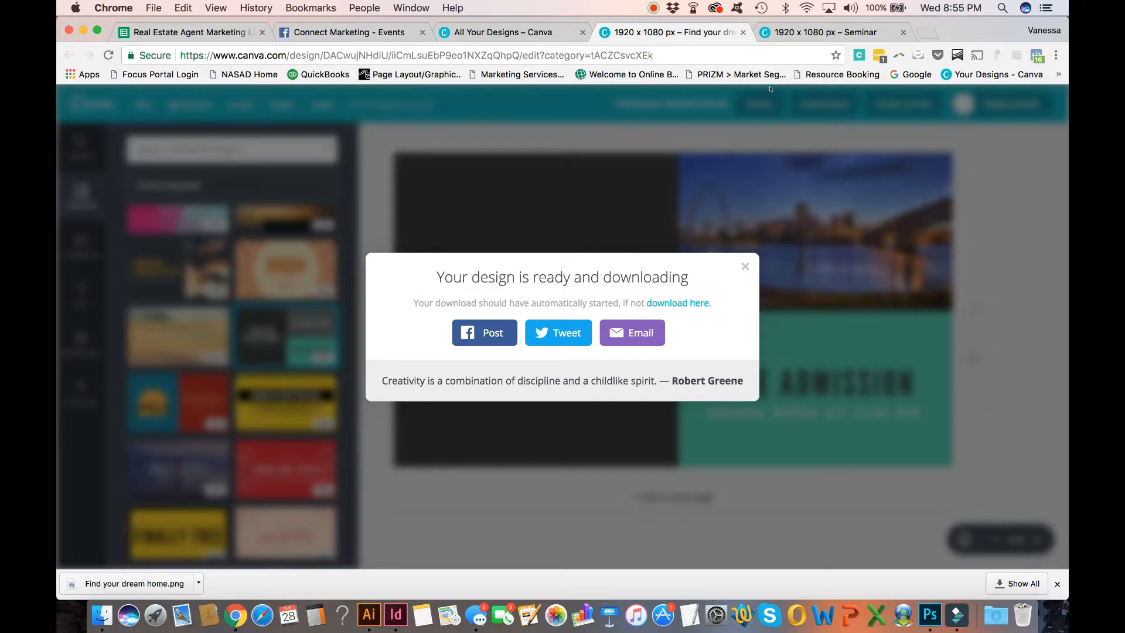
Switch to the Facebook event form, replace the event photo with Find your dream home.png from Downloads, and reposition it slightly upward
{"action": "left_click", "coordinate": [390, 34]}
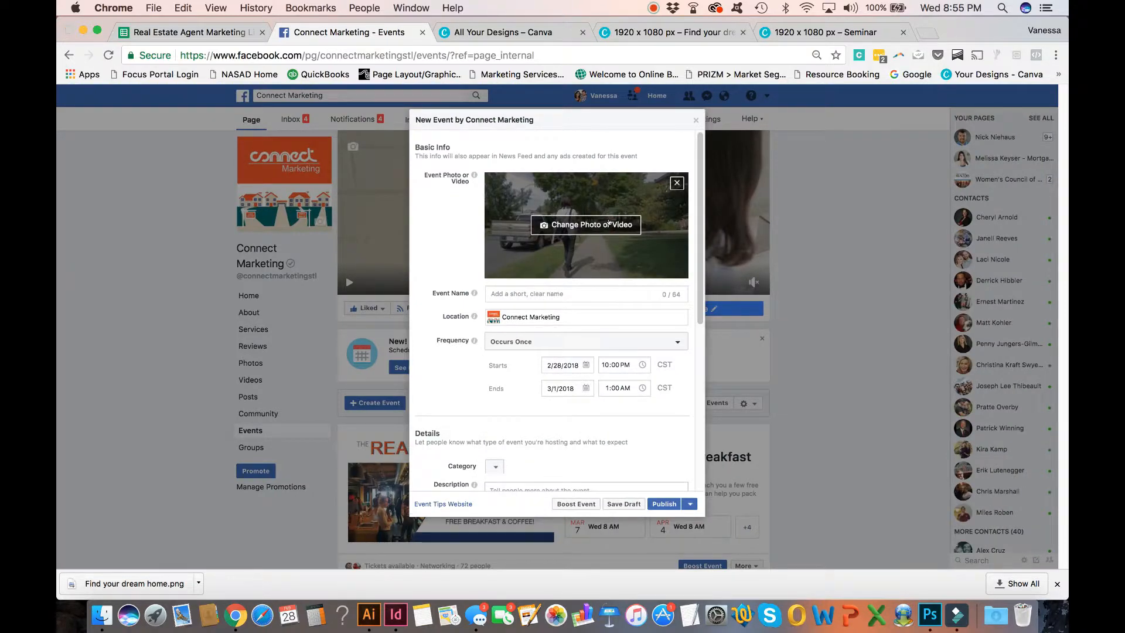
{"action": "left_click", "coordinate": [609, 223]}
{"action": "left_click", "coordinate": [130, 229]}
{"action": "left_click", "coordinate": [263, 162]}
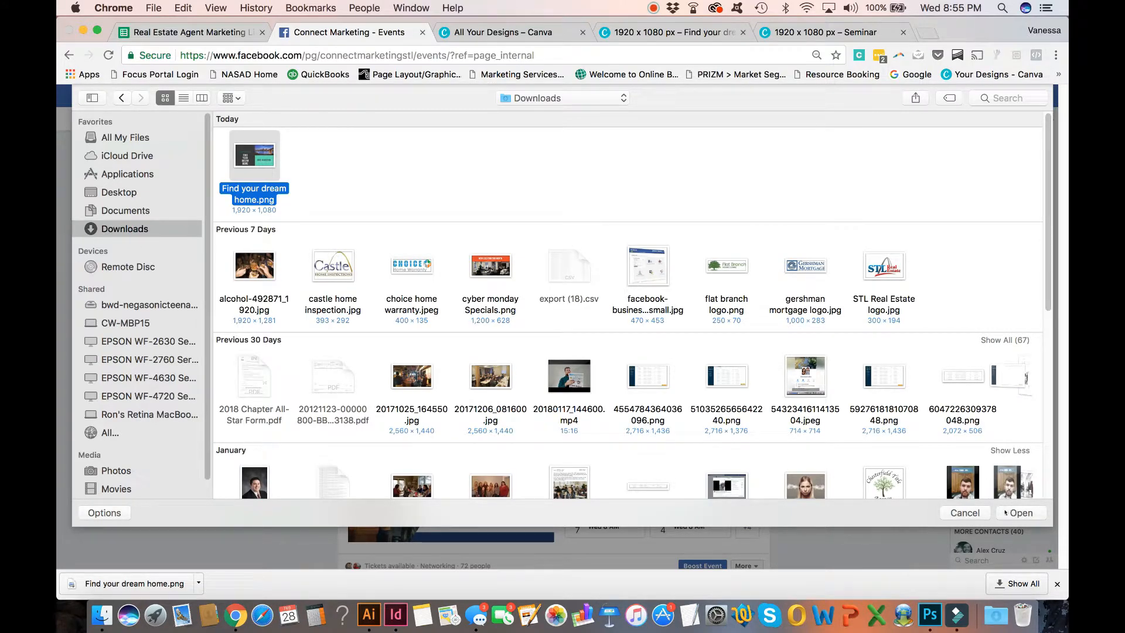
{"action": "left_click", "coordinate": [1005, 513]}
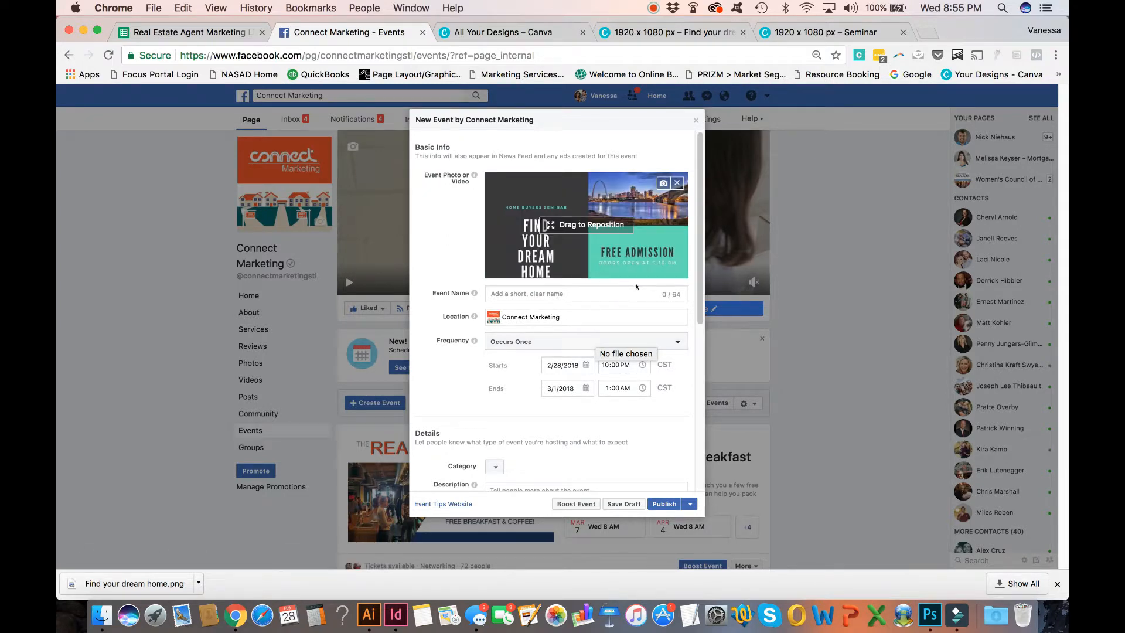
{"action": "left_click_drag", "start_coordinate": [621, 265], "coordinate": [626, 252]}
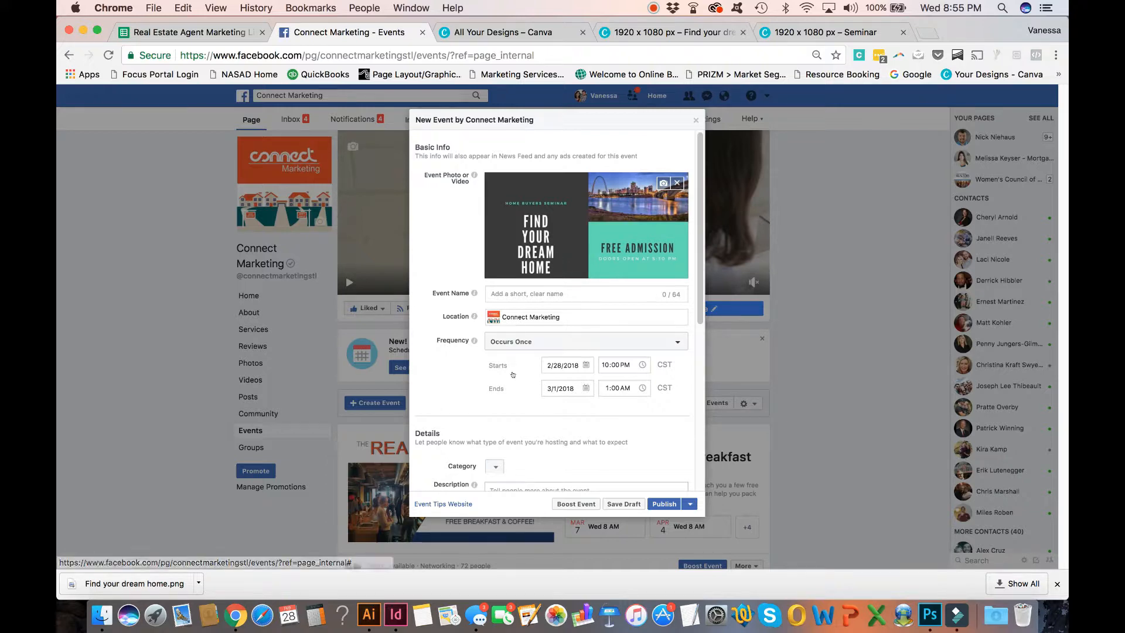
{"action": "scroll", "coordinate": [694, 293], "scroll_direction": "down", "scroll_amount": 3}
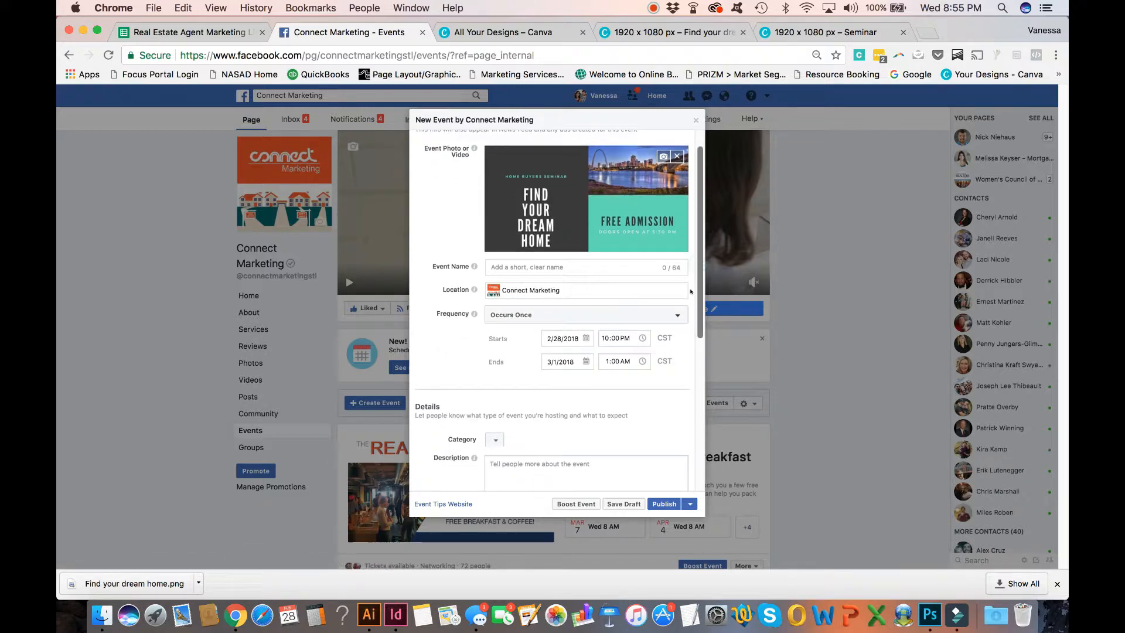
{"action": "scroll", "coordinate": [687, 338], "scroll_direction": "down", "scroll_amount": 5}
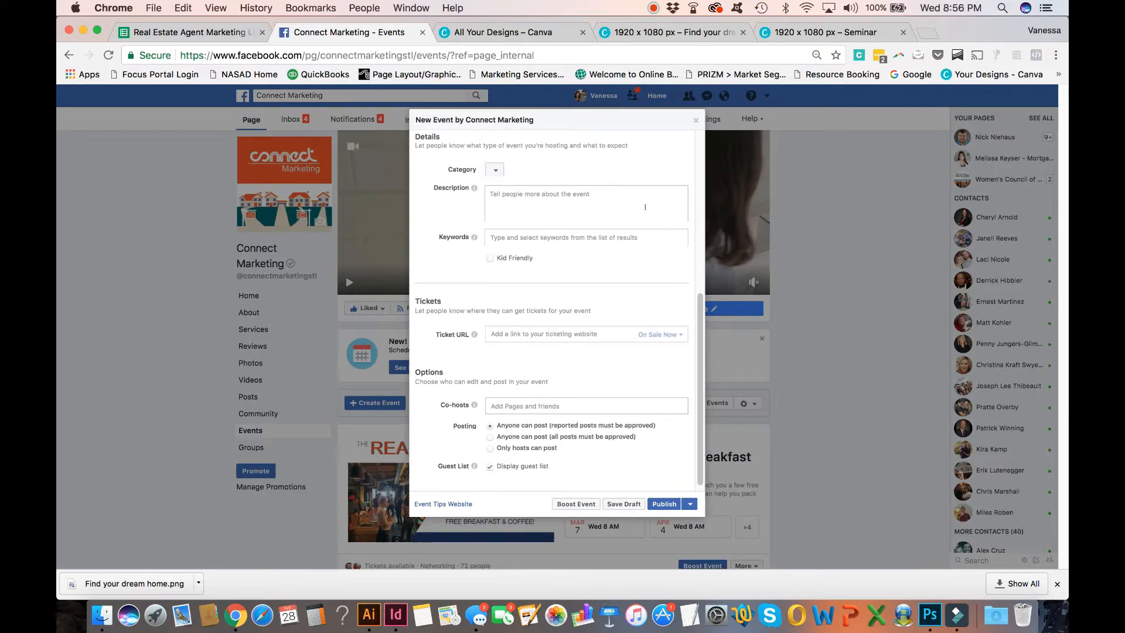
{"action": "left_click_drag", "start_coordinate": [702, 381], "coordinate": [694, 219]}
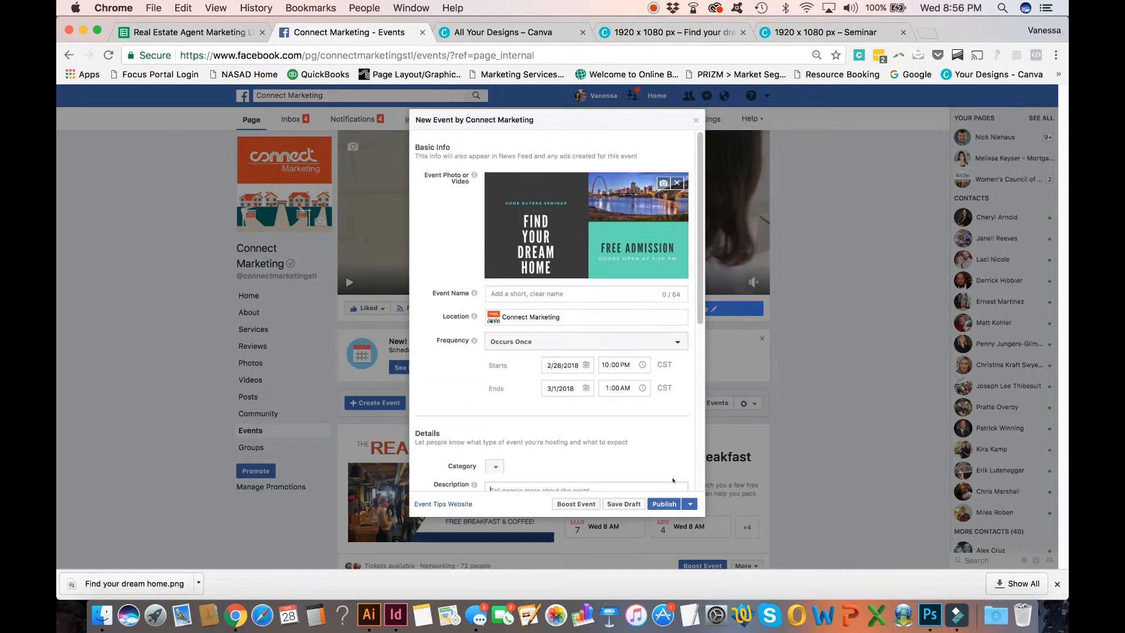